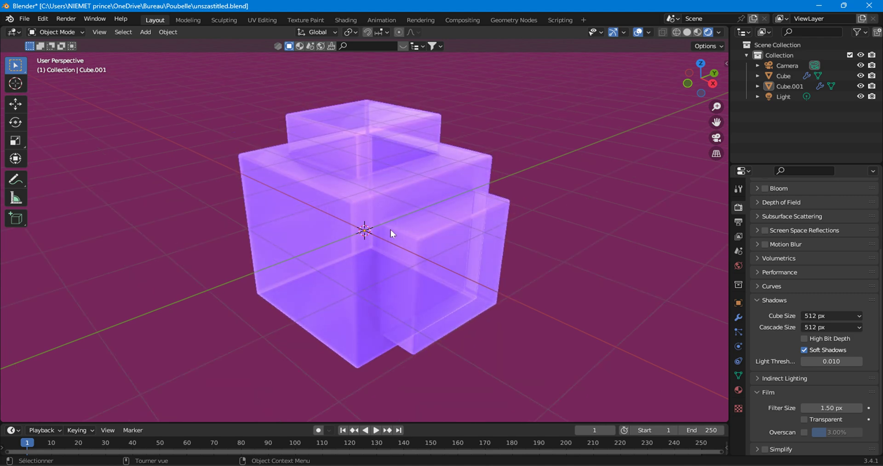
Step: Hide the viewport overlays and start a new General file
{"action": "middle_click_drag", "start_coordinate": [413, 237], "coordinate": [377, 225]}
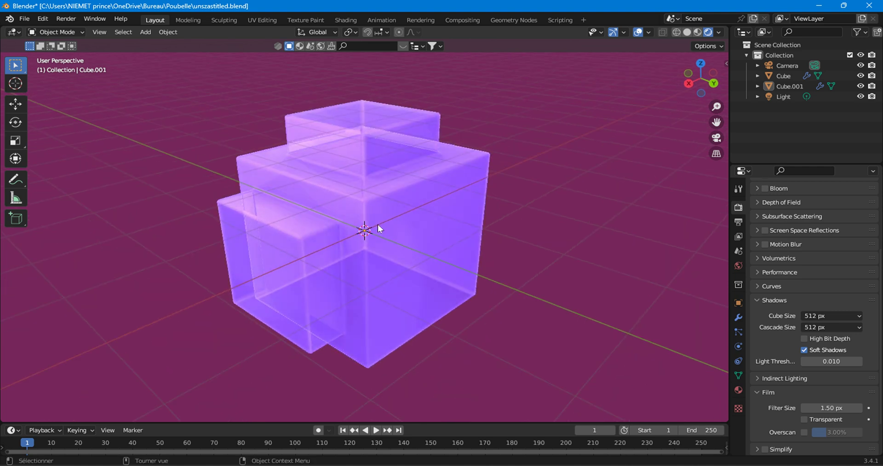
{"action": "left_click", "coordinate": [638, 34]}
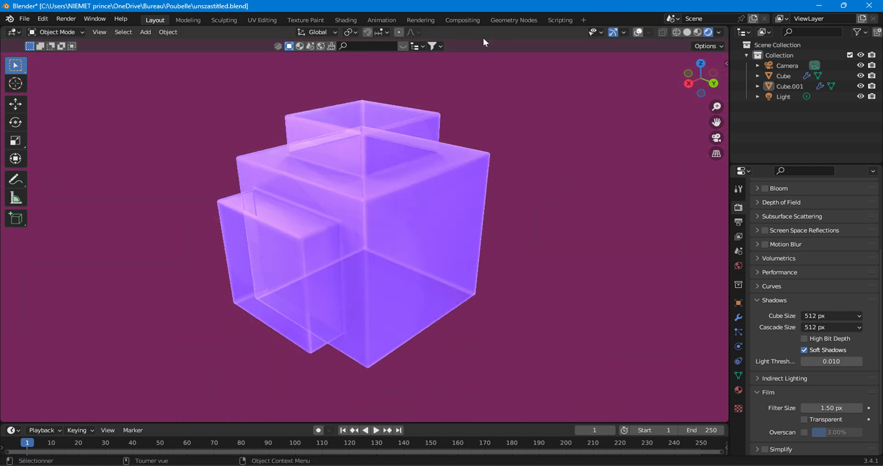
{"action": "left_click", "coordinate": [26, 19]}
{"action": "mouse_move", "coordinate": [32, 33]}
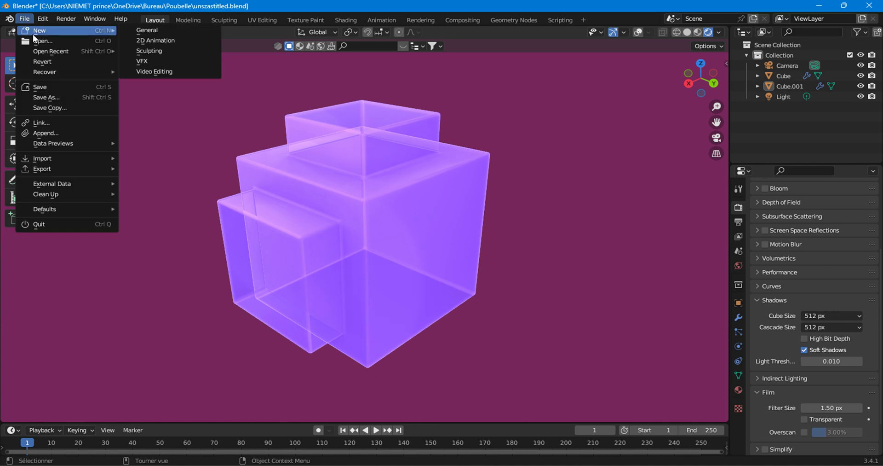
{"action": "left_click", "coordinate": [131, 31]}
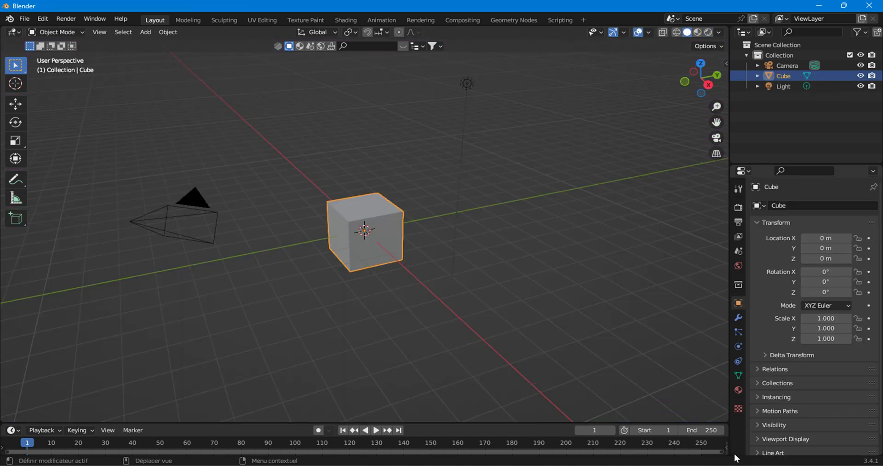
Step: Put the default cube into Edit Mode with face selection active
{"action": "mouse_move", "coordinate": [354, 235]}
{"action": "middle_mouse_down"}
{"action": "mouse_move", "coordinate": [385, 237]}
{"action": "mouse_move", "coordinate": [349, 249]}
{"action": "middle_mouse_up"}
{"action": "scroll", "coordinate": [306, 208], "scroll_direction": "up", "scroll_amount": 2}
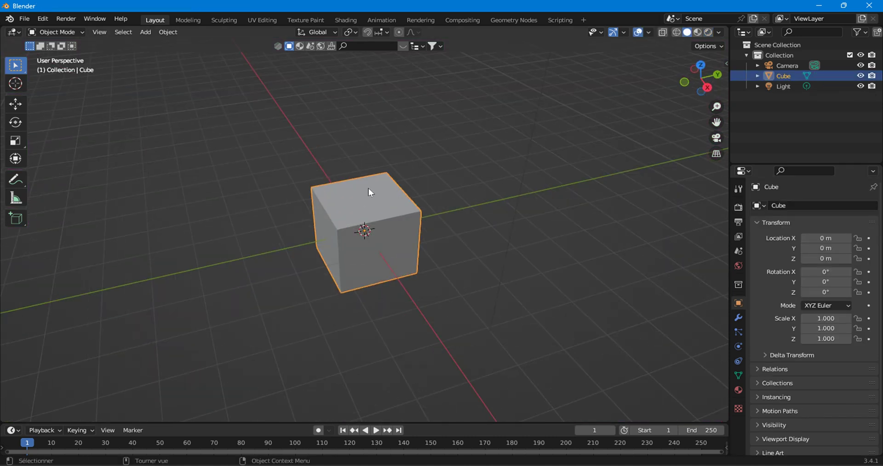
{"action": "scroll", "coordinate": [375, 195], "scroll_direction": "up", "scroll_amount": 5}
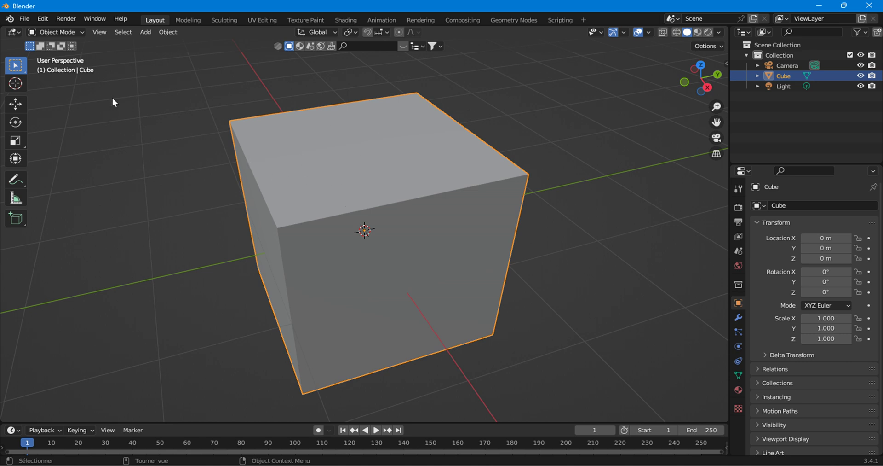
{"action": "left_click", "coordinate": [53, 32]}
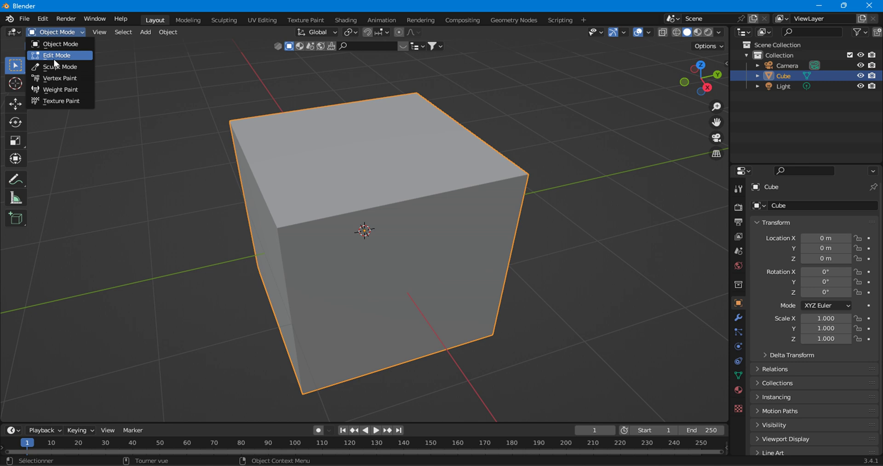
{"action": "left_click", "coordinate": [54, 58]}
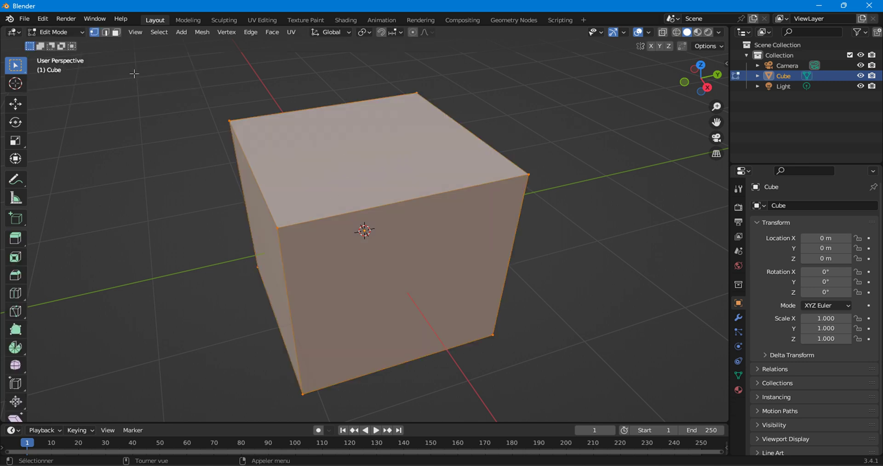
{"action": "left_click", "coordinate": [118, 33]}
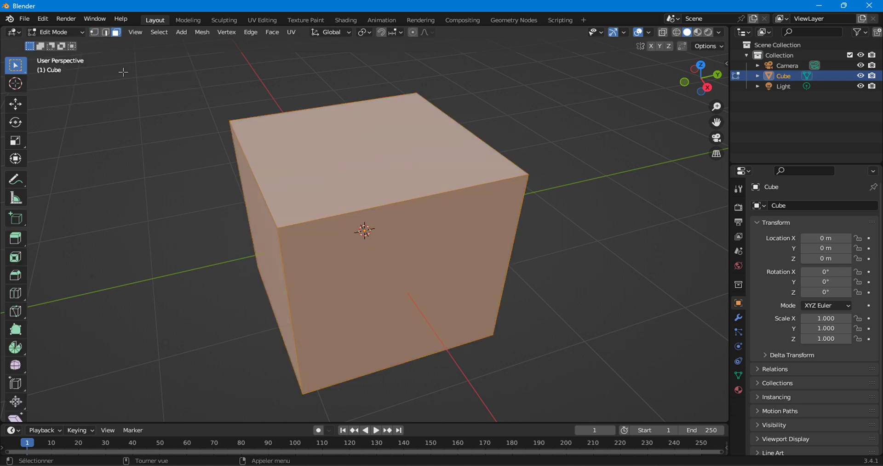
Step: Inset the cube's top face, scaling the inset down further, and extrude it upward into a smaller raised block
{"action": "left_click", "coordinate": [390, 140]}
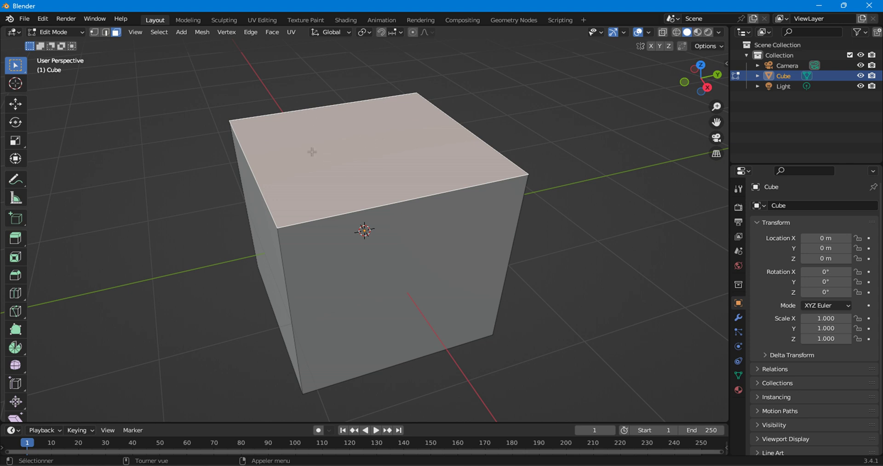
{"action": "left_click", "coordinate": [15, 256]}
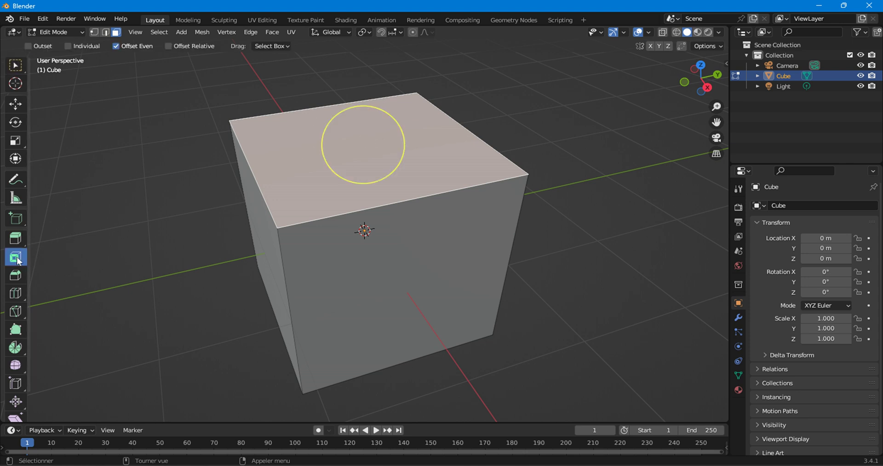
{"action": "left_click_drag", "start_coordinate": [363, 123], "coordinate": [362, 144]}
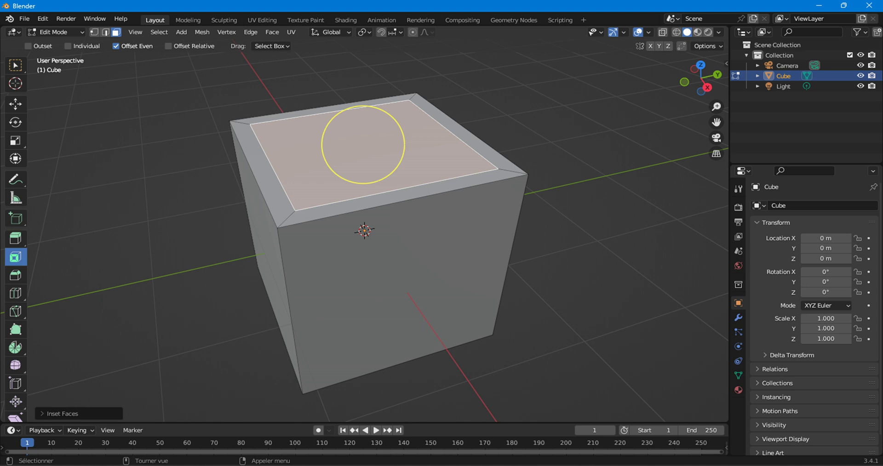
{"action": "key", "text": "s"}
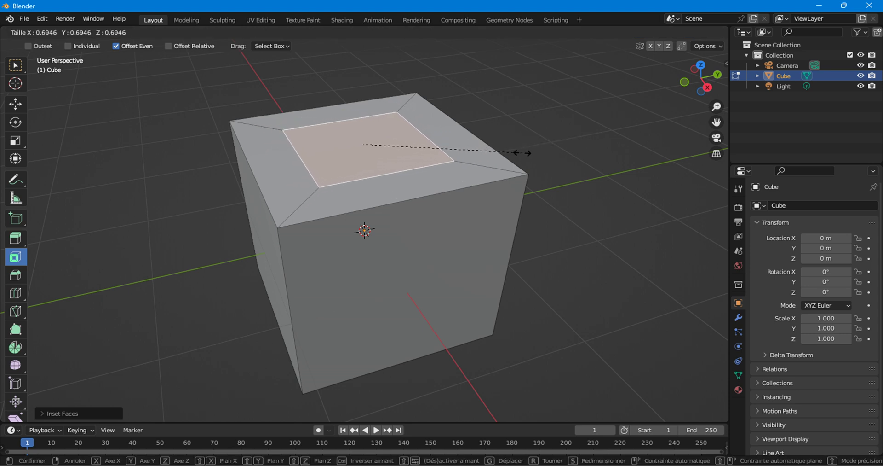
{"action": "left_click", "coordinate": [537, 147]}
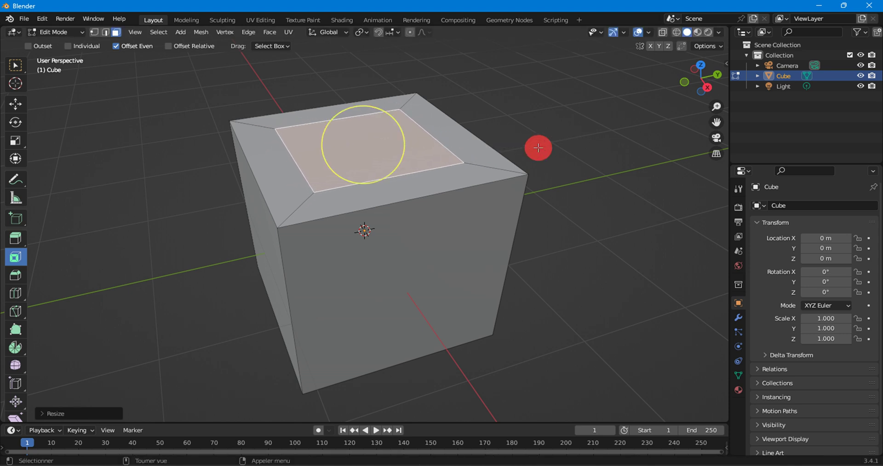
{"action": "left_click", "coordinate": [15, 239]}
{"action": "left_click_drag", "start_coordinate": [361, 103], "coordinate": [363, 62]}
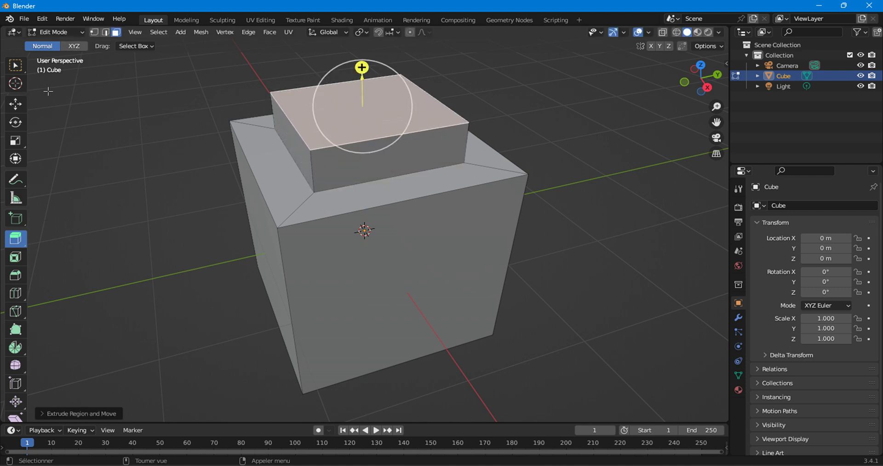
Step: Inset the cube's front face, scale the inset to about 0.8, and extrude it outward into a protruding block
{"action": "left_click", "coordinate": [15, 65]}
{"action": "left_click", "coordinate": [412, 310]}
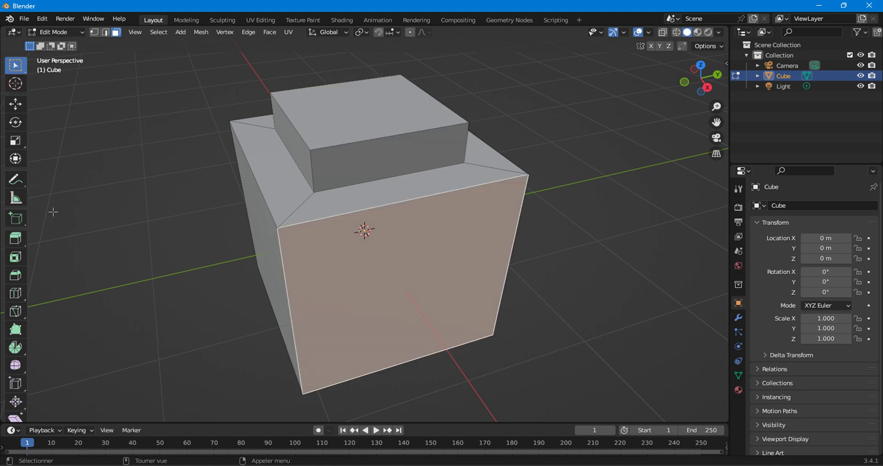
{"action": "left_click", "coordinate": [15, 257]}
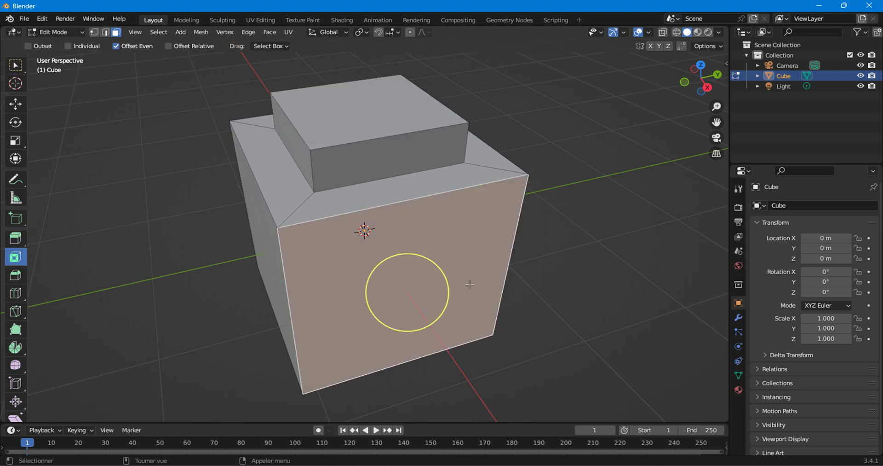
{"action": "mouse_move", "coordinate": [428, 286]}
{"action": "left_mouse_down"}
{"action": "mouse_move", "coordinate": [400, 272]}
{"action": "mouse_move", "coordinate": [485, 299]}
{"action": "mouse_move", "coordinate": [394, 292]}
{"action": "mouse_move", "coordinate": [414, 291]}
{"action": "left_mouse_up"}
{"action": "key", "text": "s"}
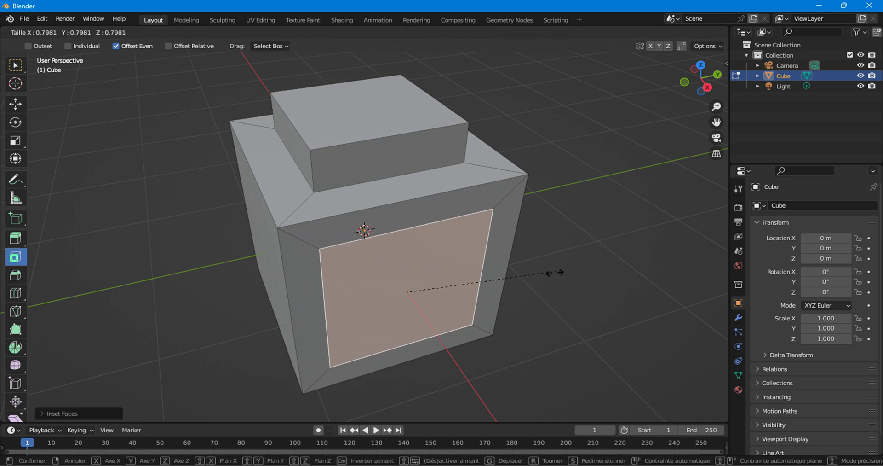
{"action": "left_click", "coordinate": [562, 280]}
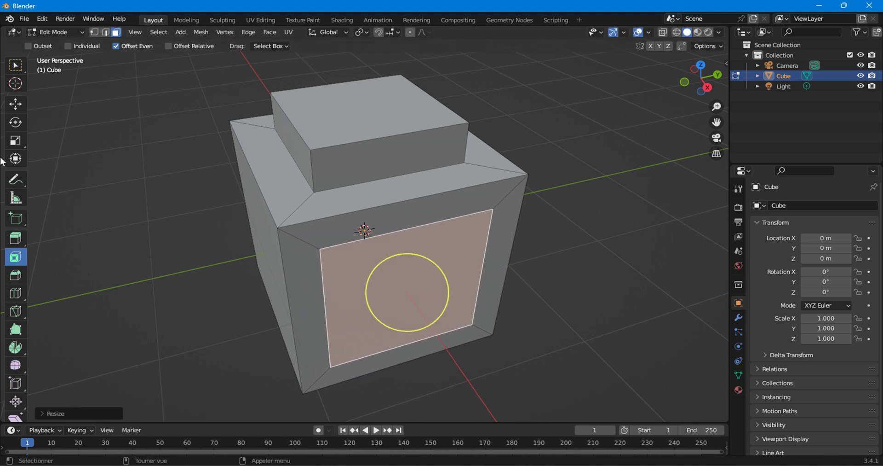
{"action": "left_click", "coordinate": [16, 238]}
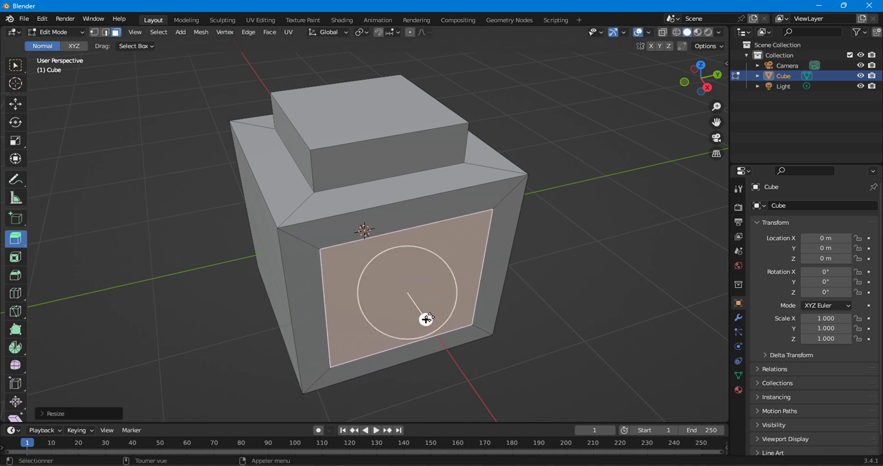
{"action": "left_click_drag", "start_coordinate": [423, 317], "coordinate": [453, 357]}
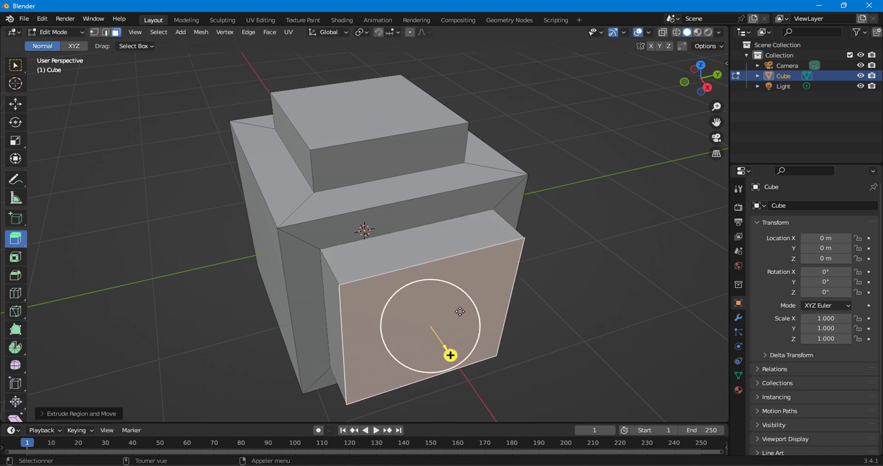
Step: Return the edited cube to Object Mode
{"action": "scroll", "coordinate": [454, 357], "scroll_direction": "down", "scroll_amount": 2}
{"action": "left_click", "coordinate": [67, 33]}
{"action": "left_click", "coordinate": [60, 44]}
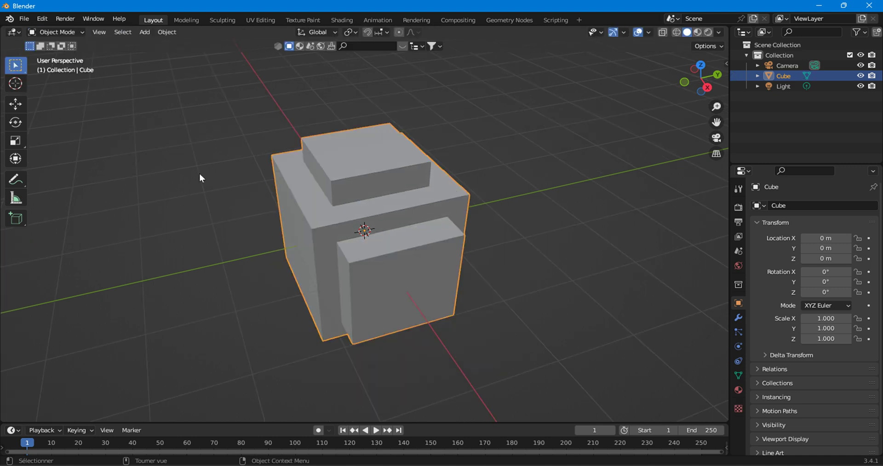
Step: Try a Subdivision Surface modifier on the cube and remove it
{"action": "middle_click_drag", "start_coordinate": [200, 178], "coordinate": [360, 200]}
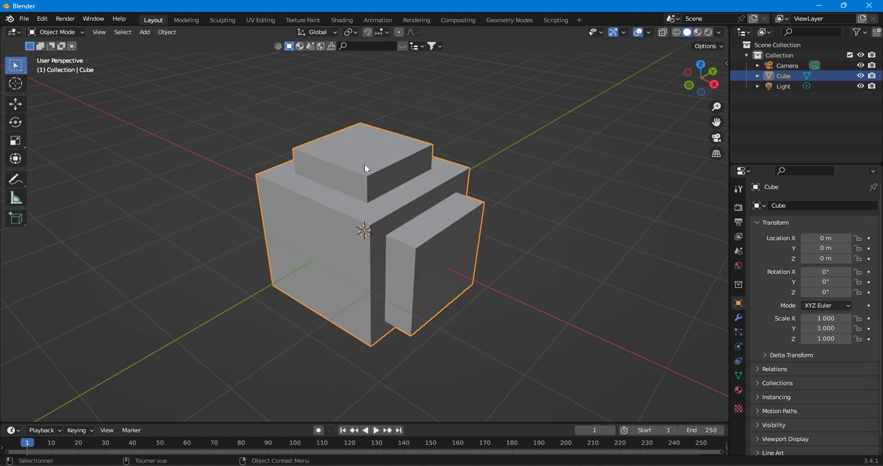
{"action": "scroll", "coordinate": [369, 175], "scroll_direction": "up", "scroll_amount": 3}
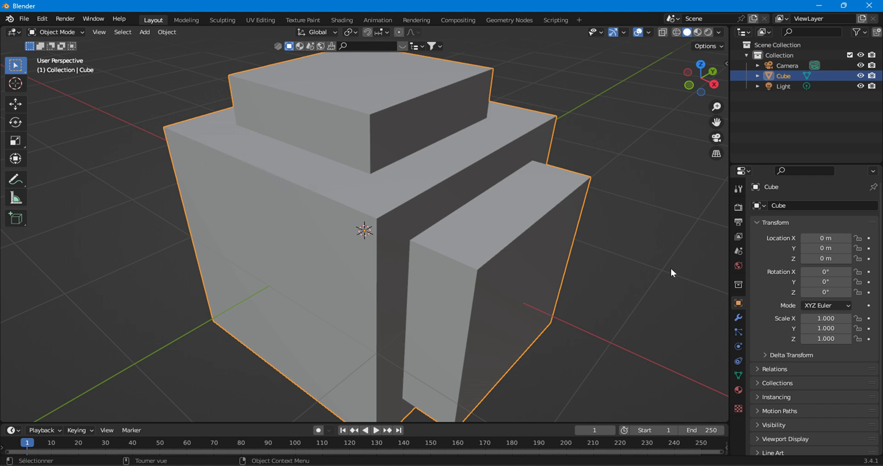
{"action": "left_click", "coordinate": [738, 317]}
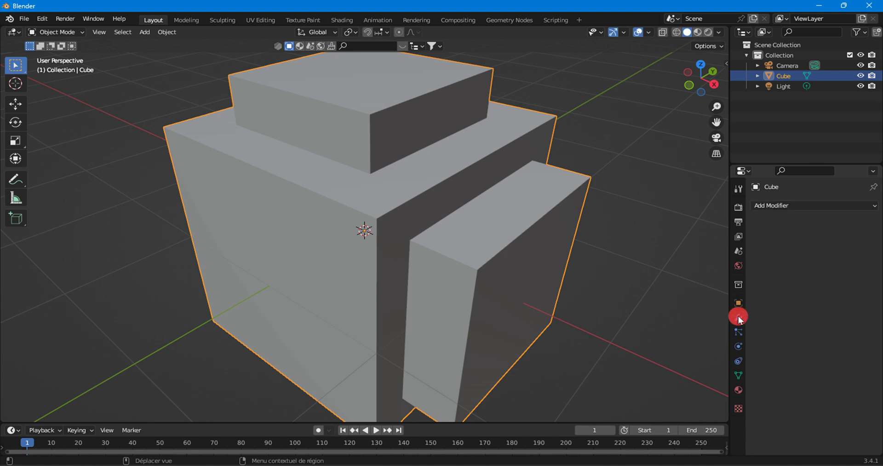
{"action": "left_click", "coordinate": [781, 206]}
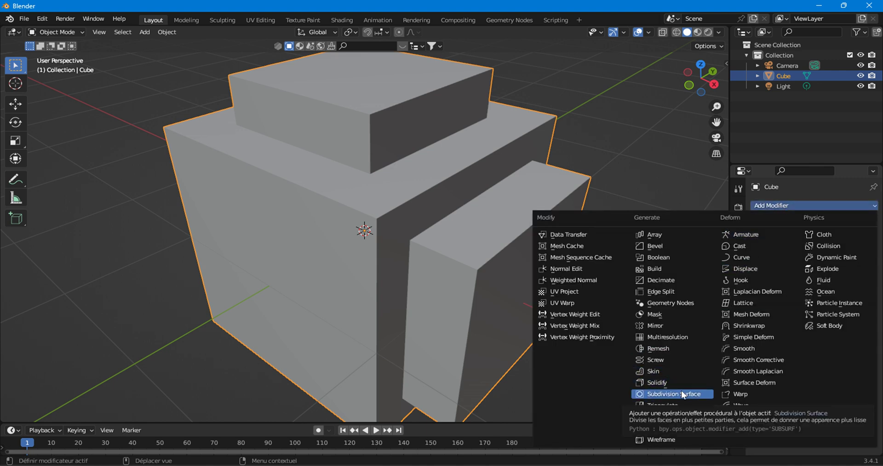
{"action": "key", "text": "Return"}
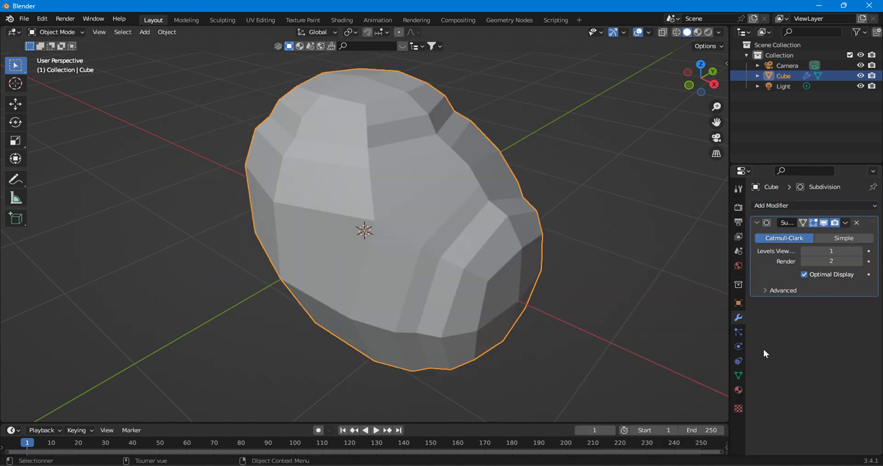
{"action": "left_click", "coordinate": [856, 222]}
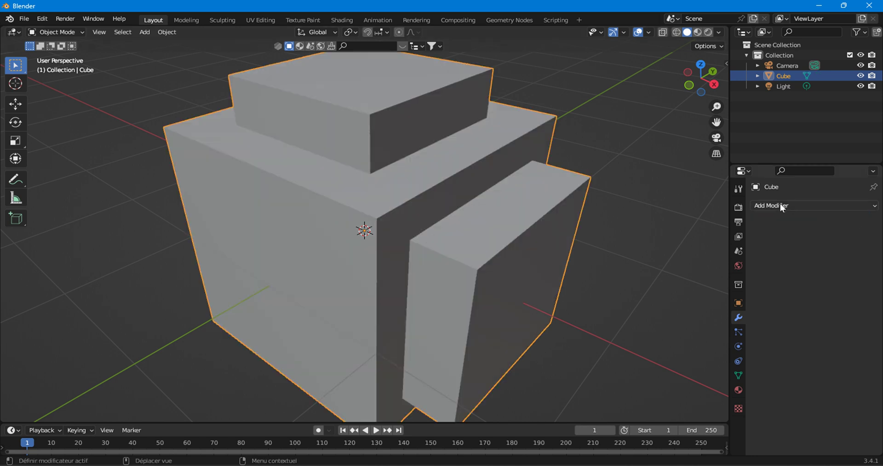
Step: Add a Bevel modifier to the cube with 8 segments
{"action": "left_click", "coordinate": [772, 205]}
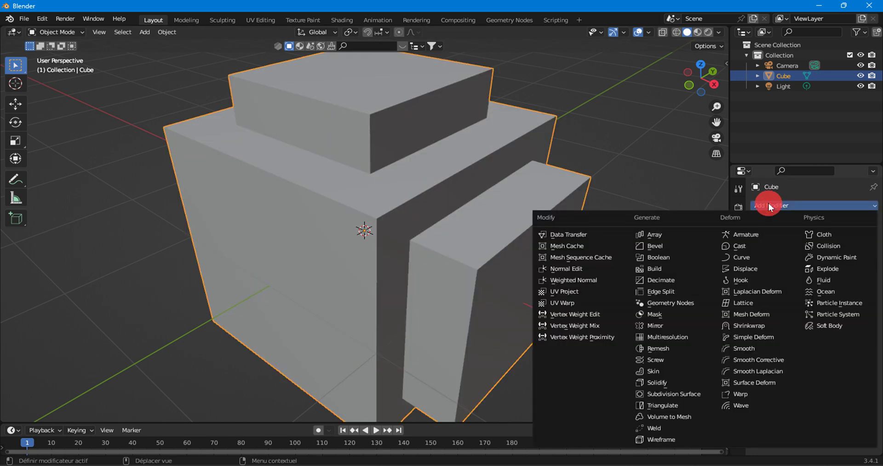
{"action": "left_click", "coordinate": [661, 246]}
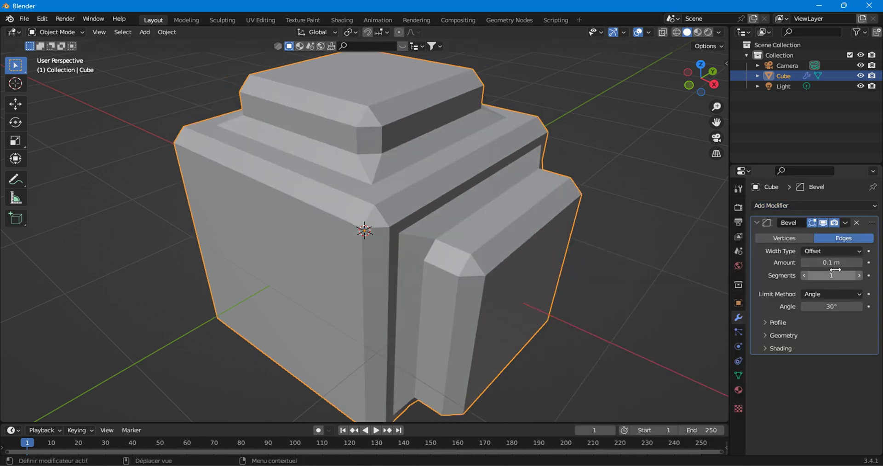
{"action": "left_click", "coordinate": [859, 276]}
{"action": "left_click", "coordinate": [859, 276]}
{"action": "left_click", "coordinate": [859, 275]}
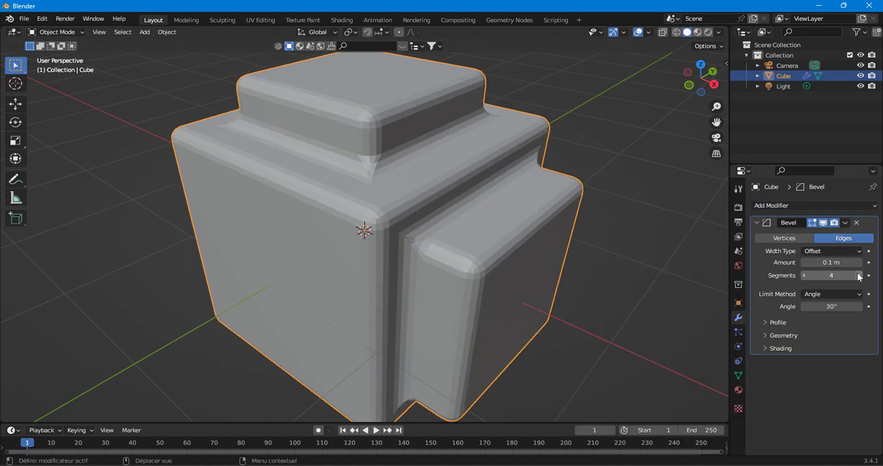
{"action": "left_click", "coordinate": [859, 276]}
{"action": "left_click", "coordinate": [859, 276]}
{"action": "left_click", "coordinate": [859, 275]}
{"action": "left_click", "coordinate": [859, 276]}
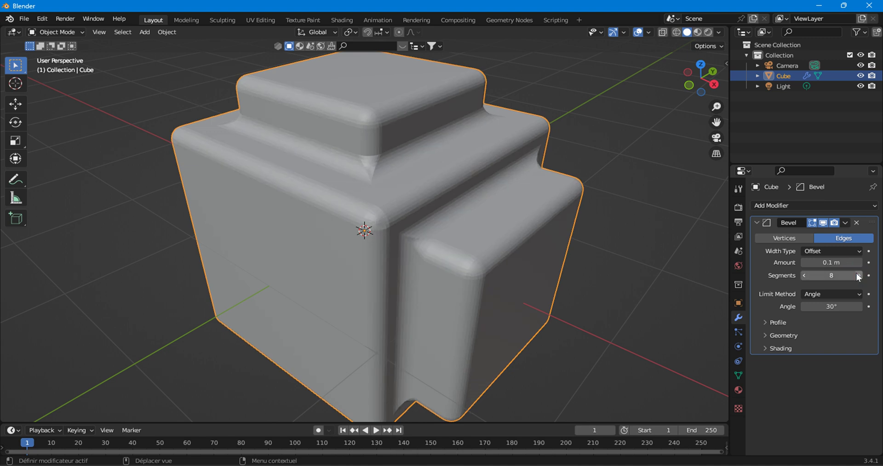
Step: Set the Bevel modifier's amount to 0.06 m and its segments to 9
{"action": "left_click", "coordinate": [805, 262]}
{"action": "left_click", "coordinate": [805, 262]}
{"action": "left_click", "coordinate": [804, 262]}
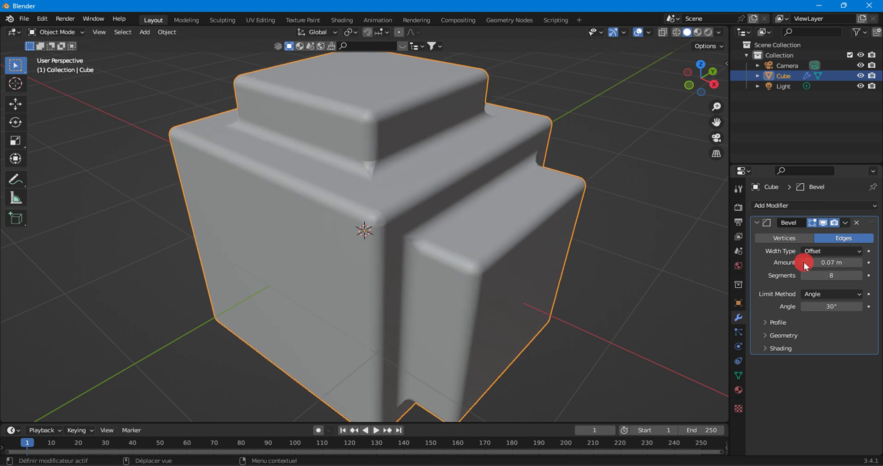
{"action": "left_click", "coordinate": [804, 263]}
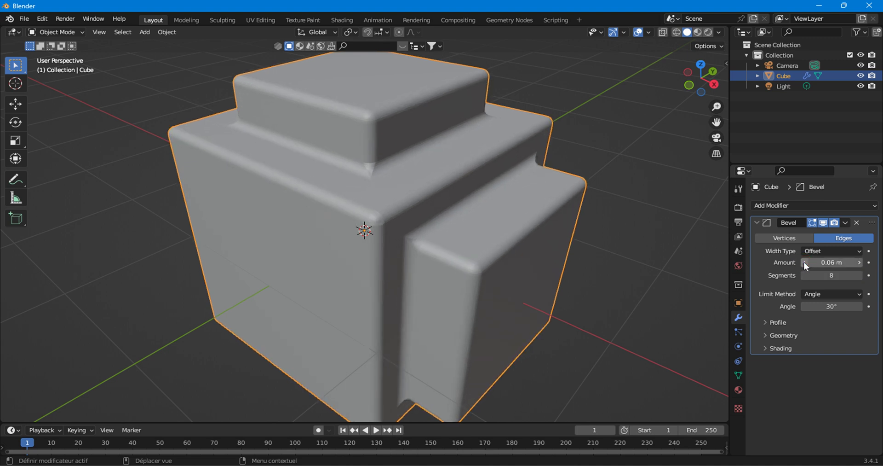
{"action": "left_click", "coordinate": [859, 275]}
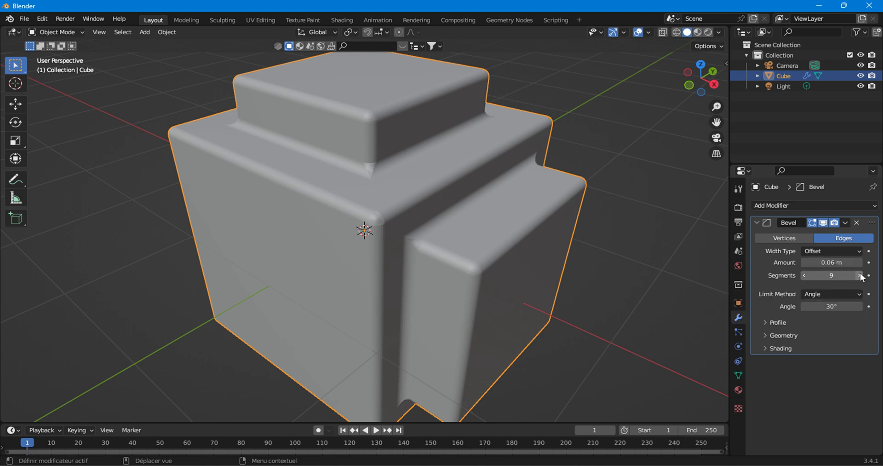
Step: Try 10 segments on the Bevel modifier and set the value back to 9
{"action": "left_click", "coordinate": [859, 275]}
{"action": "left_click", "coordinate": [809, 275]}
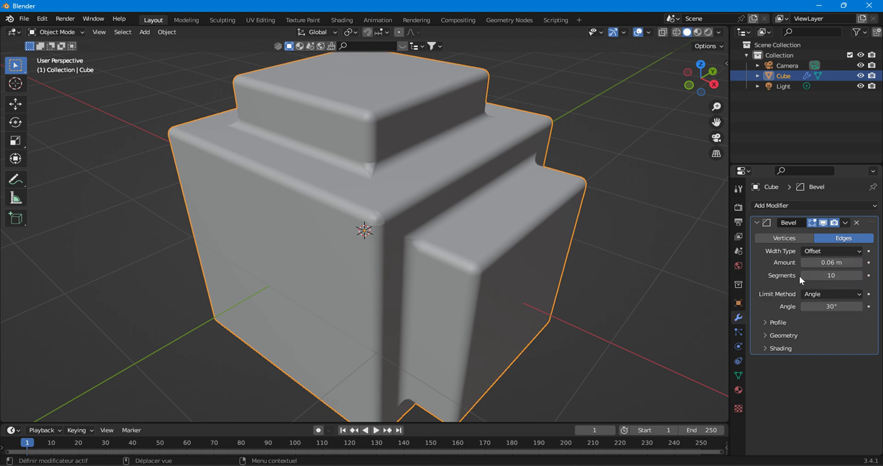
{"action": "type", "text": "9"}
{"action": "key", "text": "Return"}
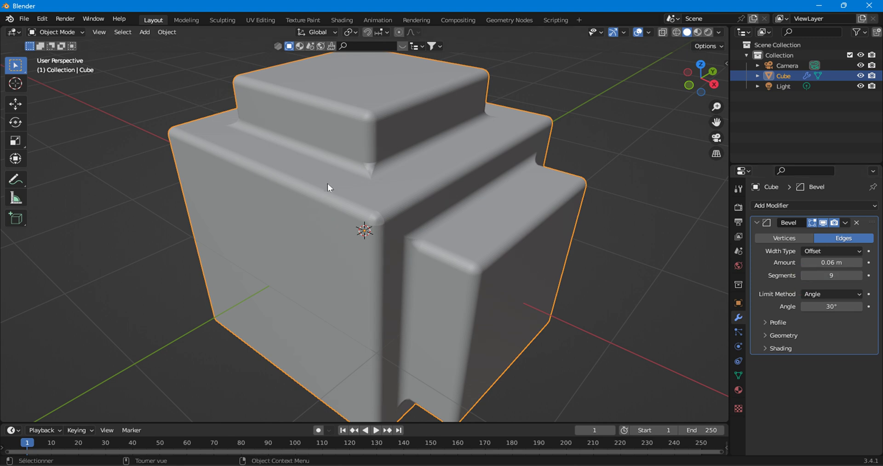
{"action": "scroll", "coordinate": [327, 183], "scroll_direction": "down", "scroll_amount": 3}
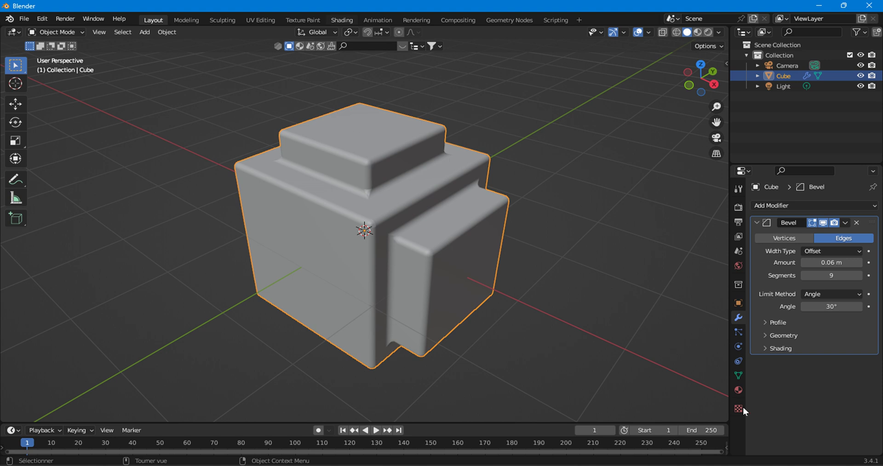
Step: Switch to the Shading workspace and delete the Principled BSDF node from the cube's material
{"action": "left_click", "coordinate": [732, 443]}
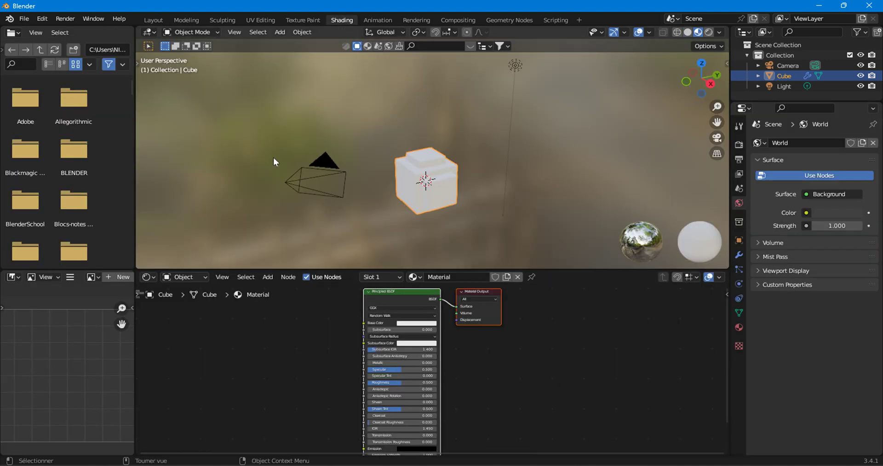
{"action": "middle_click_drag", "start_coordinate": [319, 138], "coordinate": [338, 82], "text": "shift"}
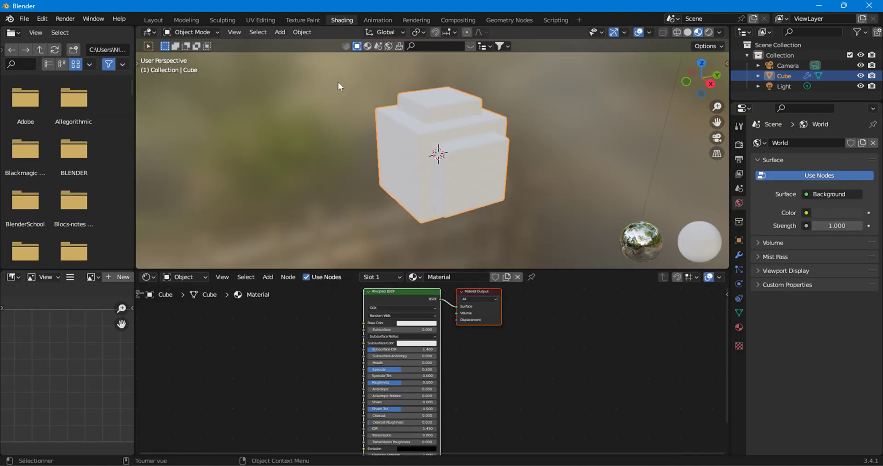
{"action": "scroll", "coordinate": [340, 325], "scroll_direction": "up", "scroll_amount": 2}
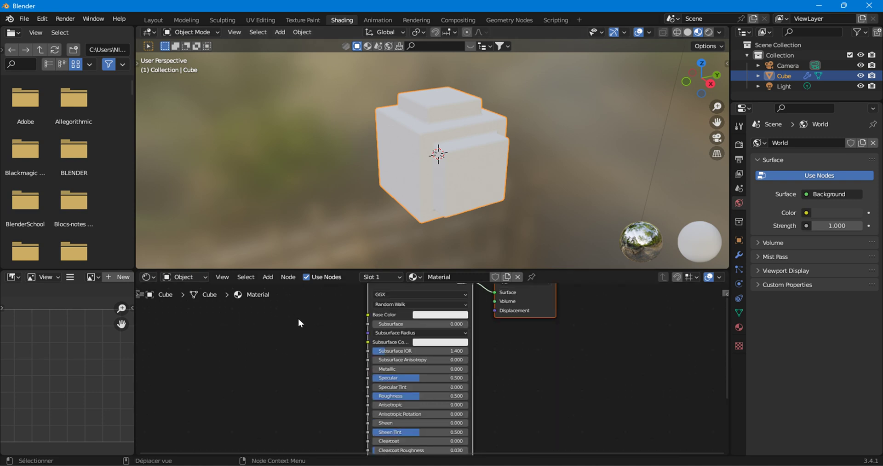
{"action": "middle_click_drag", "start_coordinate": [299, 322], "coordinate": [292, 360]}
{"action": "left_click", "coordinate": [395, 321]}
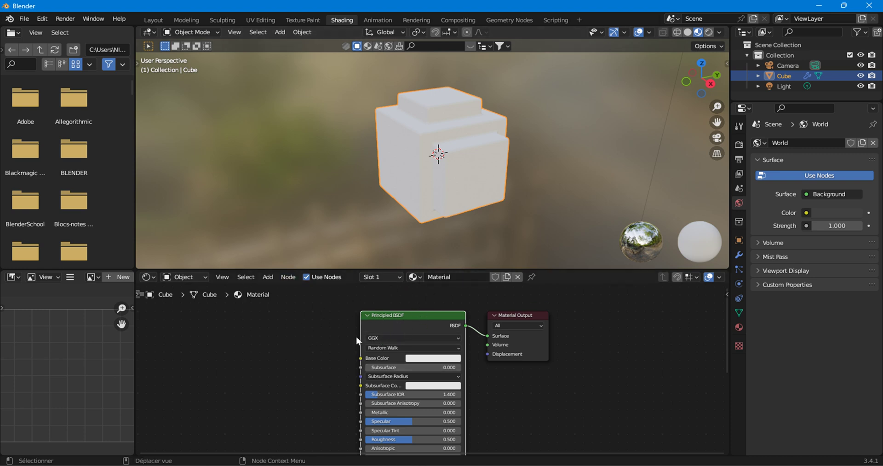
{"action": "right_click", "coordinate": [396, 319]}
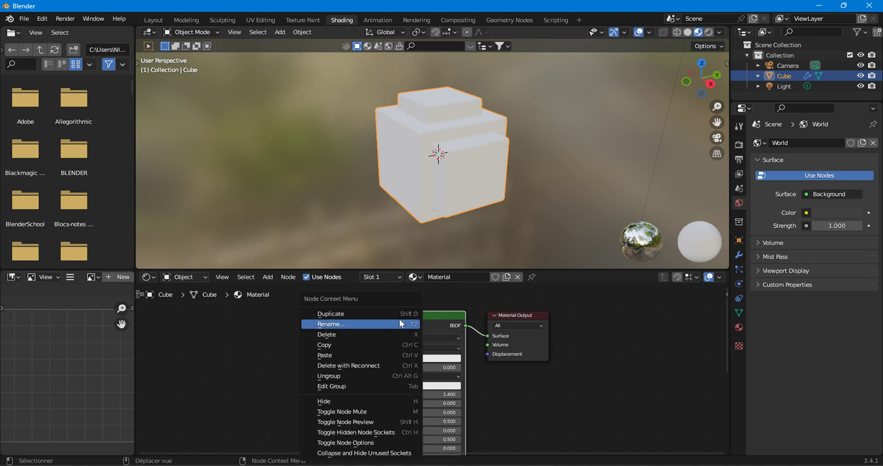
{"action": "left_click", "coordinate": [375, 335]}
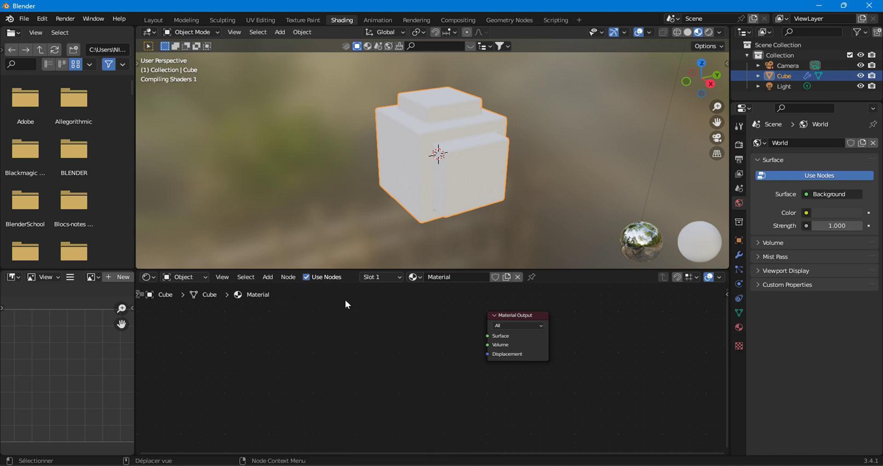
Step: Add a Diffuse BSDF node and connect its BSDF output to the Material Output's Surface input
{"action": "left_click", "coordinate": [268, 277]}
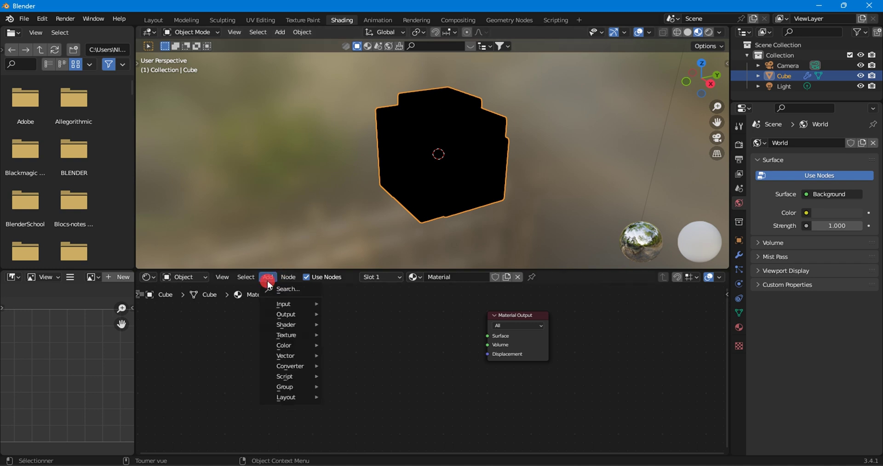
{"action": "mouse_move", "coordinate": [277, 324]}
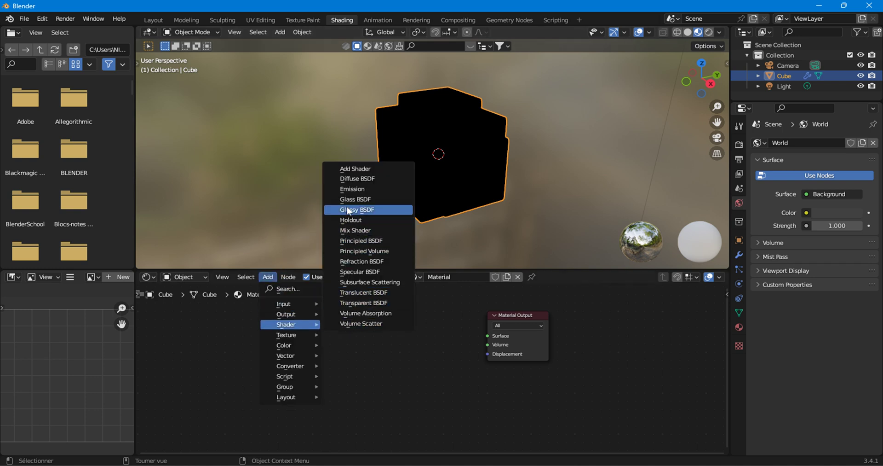
{"action": "left_click", "coordinate": [371, 179]}
{"action": "left_click", "coordinate": [449, 325]}
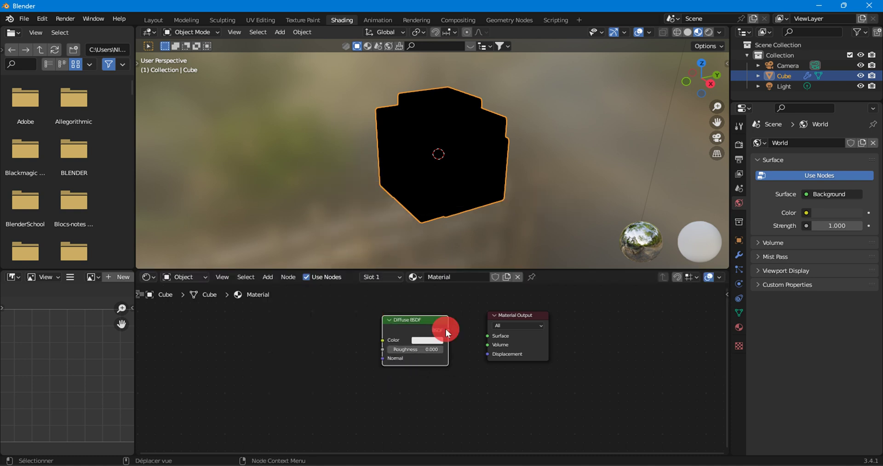
{"action": "left_click_drag", "start_coordinate": [446, 328], "coordinate": [487, 335]}
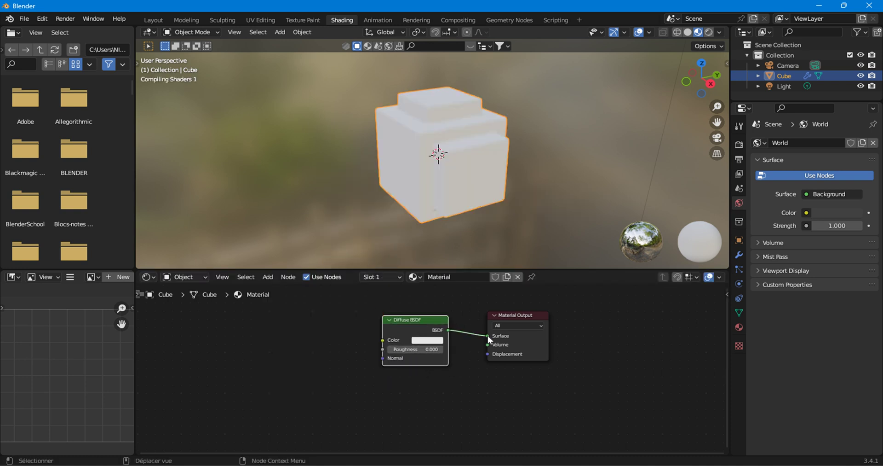
{"action": "left_click_drag", "start_coordinate": [413, 325], "coordinate": [391, 326]}
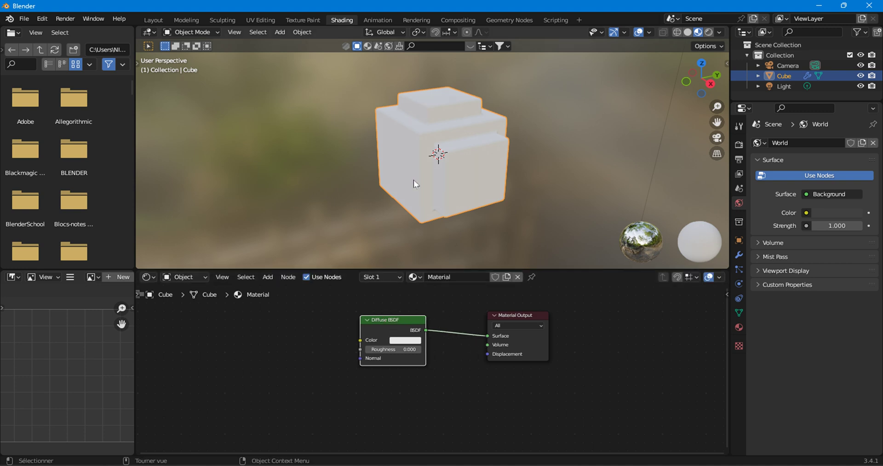
Step: Add an RGB input node before the Diffuse BSDF and connect it to the shader's Color input
{"action": "left_click", "coordinate": [268, 277]}
{"action": "mouse_move", "coordinate": [287, 314]}
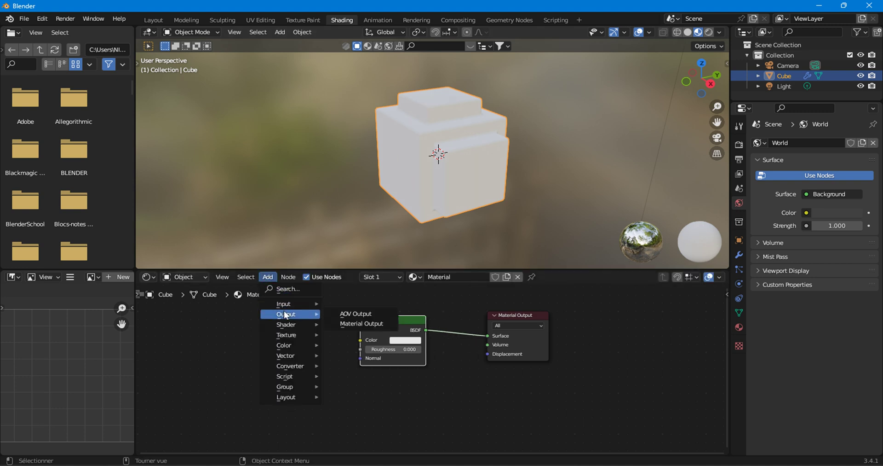
{"action": "mouse_move", "coordinate": [309, 304]}
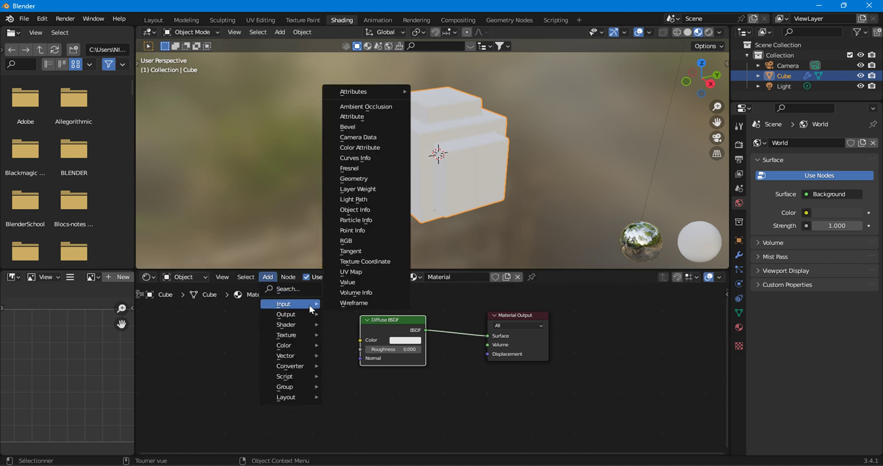
{"action": "left_click", "coordinate": [349, 239]}
{"action": "left_click", "coordinate": [234, 380]}
{"action": "mouse_move", "coordinate": [402, 322]}
{"action": "left_mouse_down"}
{"action": "mouse_move", "coordinate": [390, 319]}
{"action": "mouse_move", "coordinate": [396, 311]}
{"action": "left_mouse_up"}
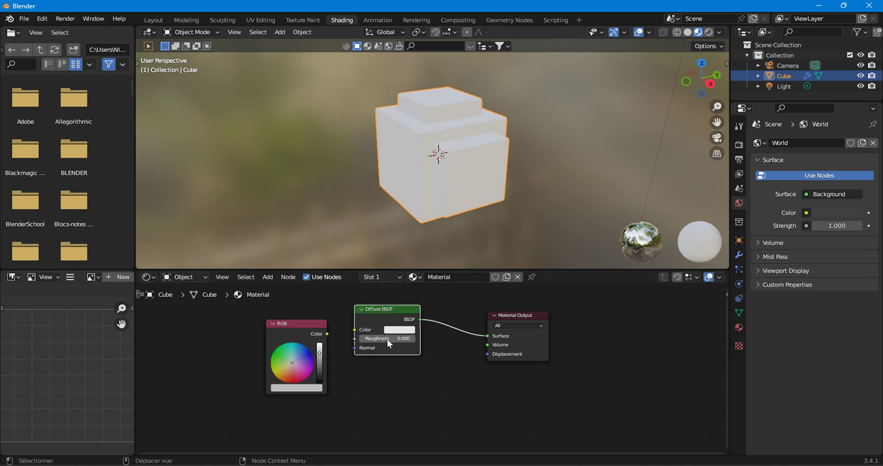
{"action": "left_click_drag", "start_coordinate": [314, 332], "coordinate": [298, 321]}
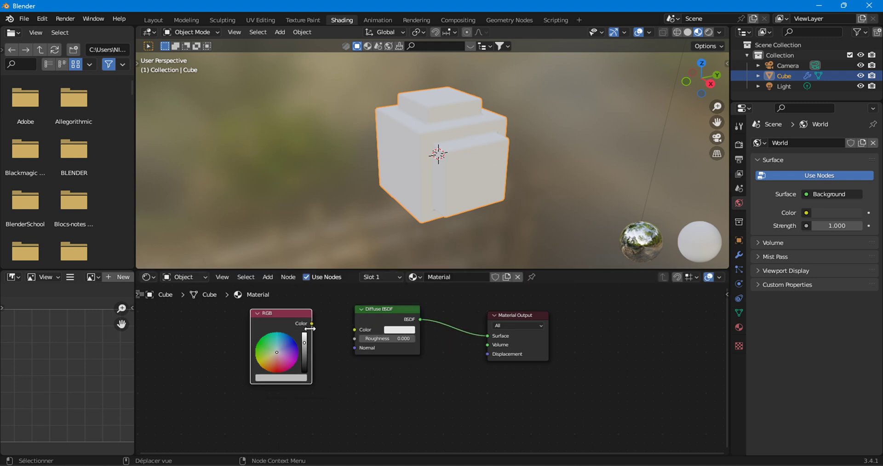
{"action": "left_click_drag", "start_coordinate": [312, 323], "coordinate": [355, 329]}
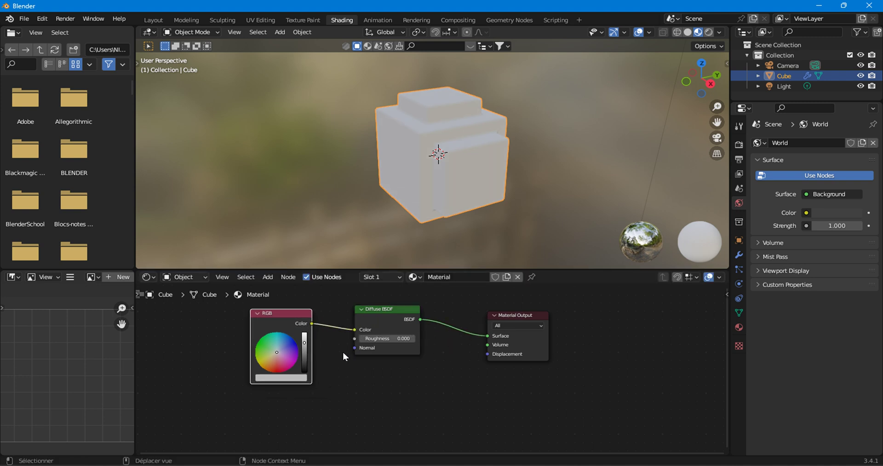
Step: Set the RGB node's colour to a blue-violet and inspect the cube from another side
{"action": "scroll", "coordinate": [343, 351], "scroll_direction": "up", "scroll_amount": 5}
{"action": "middle_click_drag", "start_coordinate": [290, 376], "coordinate": [345, 376]}
{"action": "scroll", "coordinate": [381, 378], "scroll_direction": "up", "scroll_amount": 3}
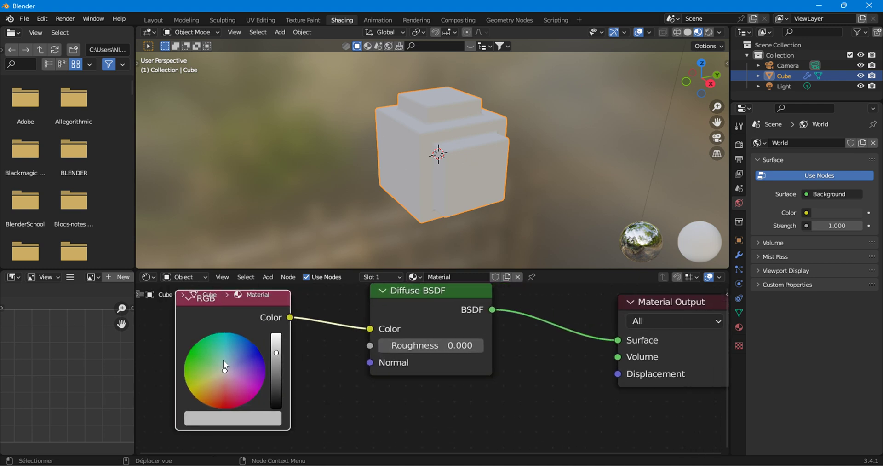
{"action": "mouse_move", "coordinate": [224, 361]}
{"action": "left_mouse_down"}
{"action": "mouse_move", "coordinate": [246, 363]}
{"action": "mouse_move", "coordinate": [276, 344]}
{"action": "mouse_move", "coordinate": [246, 363]}
{"action": "left_mouse_up"}
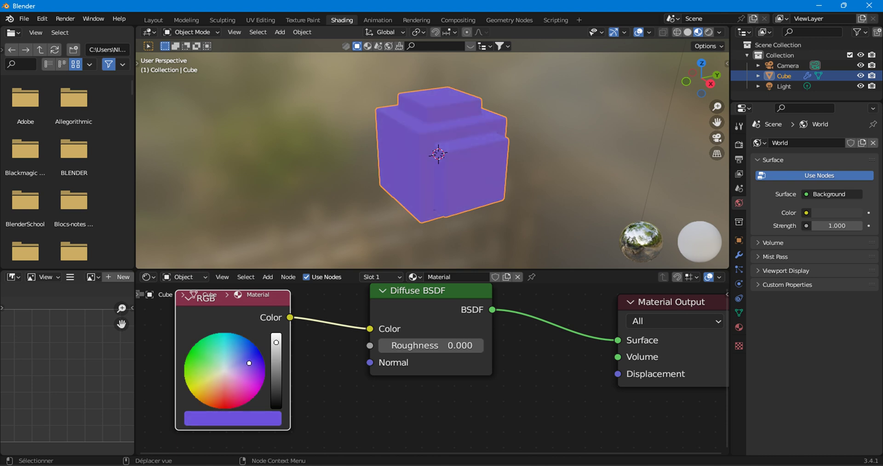
{"action": "scroll", "coordinate": [487, 189], "scroll_direction": "up", "scroll_amount": 4}
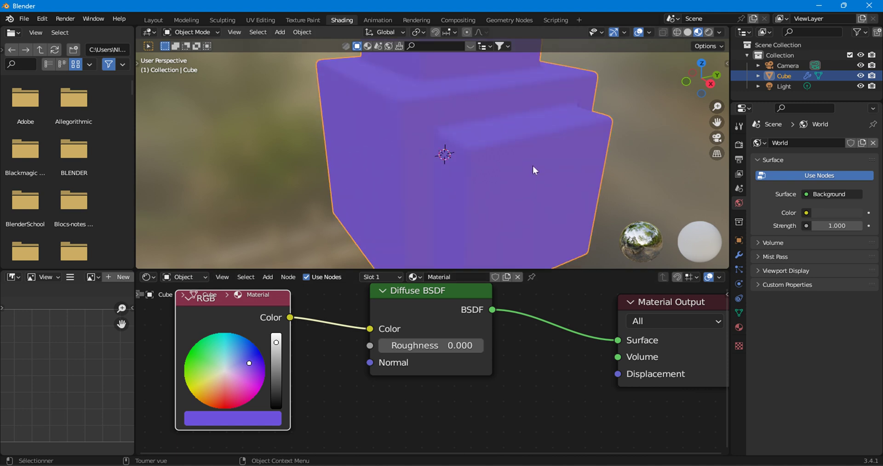
{"action": "left_click", "coordinate": [599, 130]}
{"action": "middle_click_drag", "start_coordinate": [440, 115], "coordinate": [416, 153]}
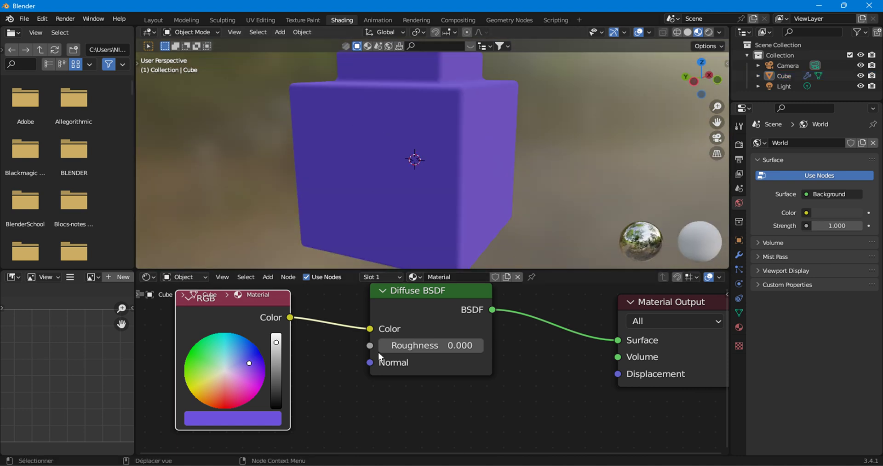
Step: Move the Material Output node farther away and insert an Add Shader node on the link from the Diffuse BSDF
{"action": "scroll", "coordinate": [379, 356], "scroll_direction": "down", "scroll_amount": 3}
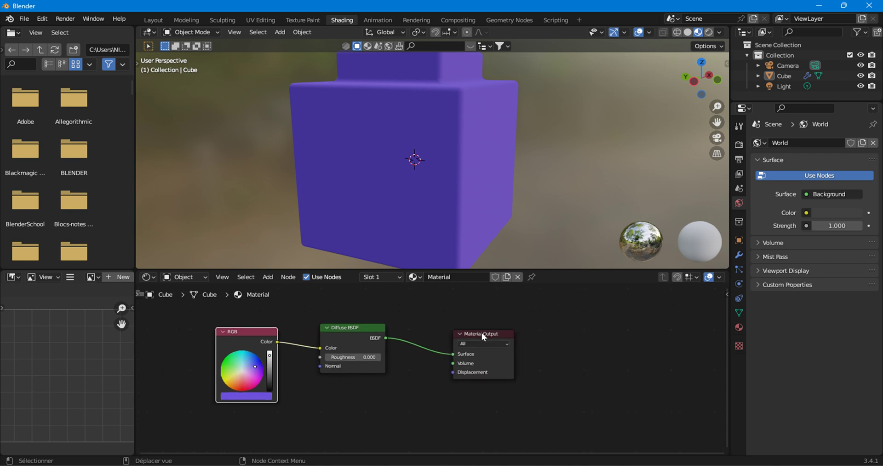
{"action": "left_click_drag", "start_coordinate": [482, 333], "coordinate": [629, 319]}
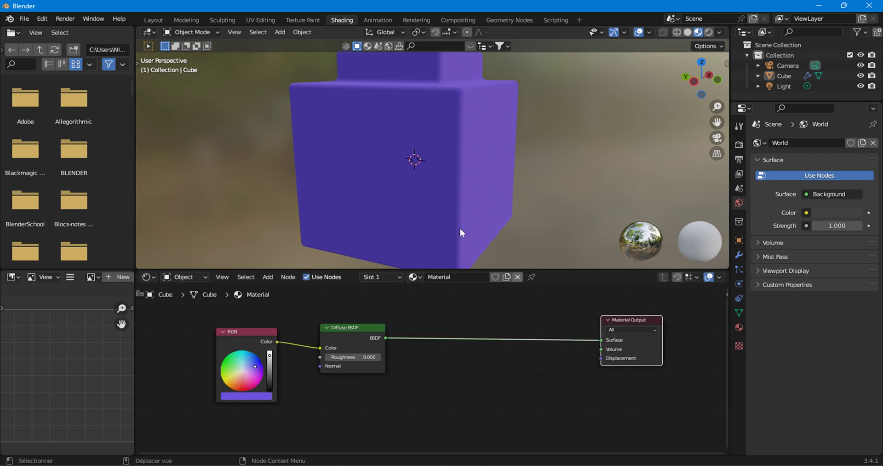
{"action": "middle_click_drag", "start_coordinate": [460, 228], "coordinate": [409, 175]}
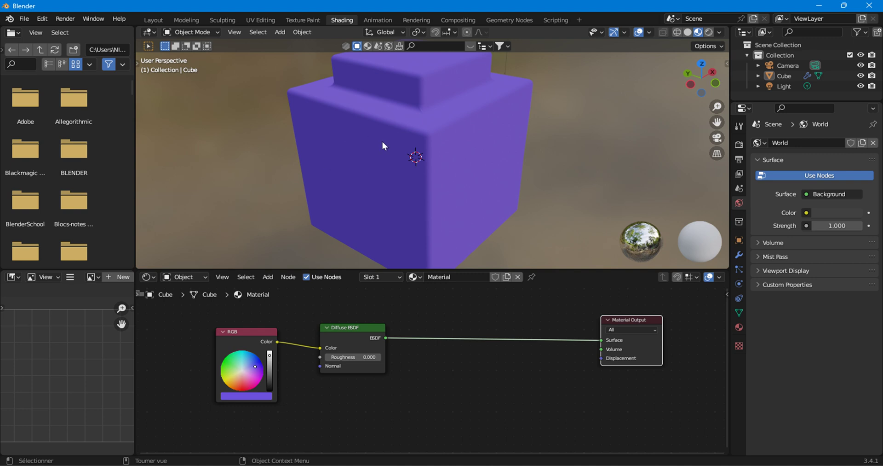
{"action": "scroll", "coordinate": [299, 315], "scroll_direction": "up", "scroll_amount": 1}
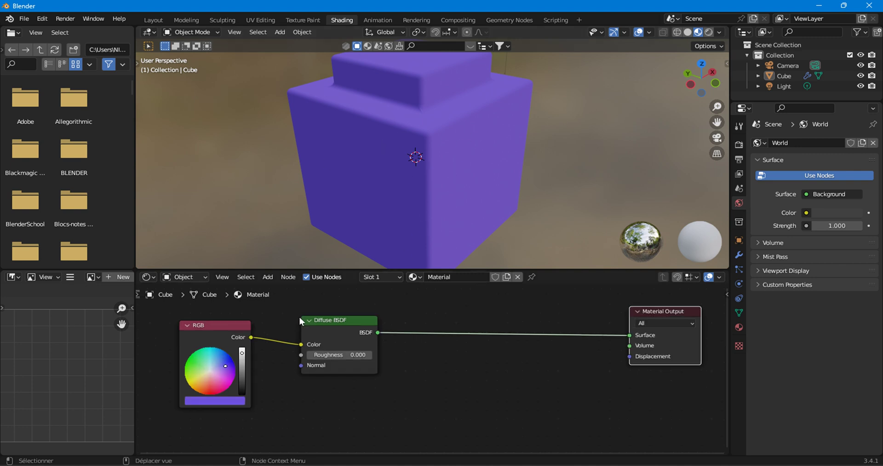
{"action": "left_click", "coordinate": [268, 277]}
{"action": "mouse_move", "coordinate": [286, 324]}
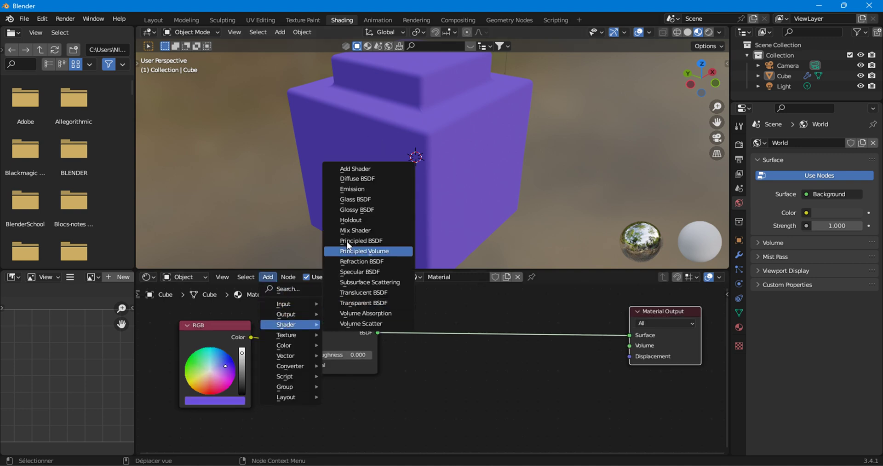
{"action": "left_click", "coordinate": [360, 169]}
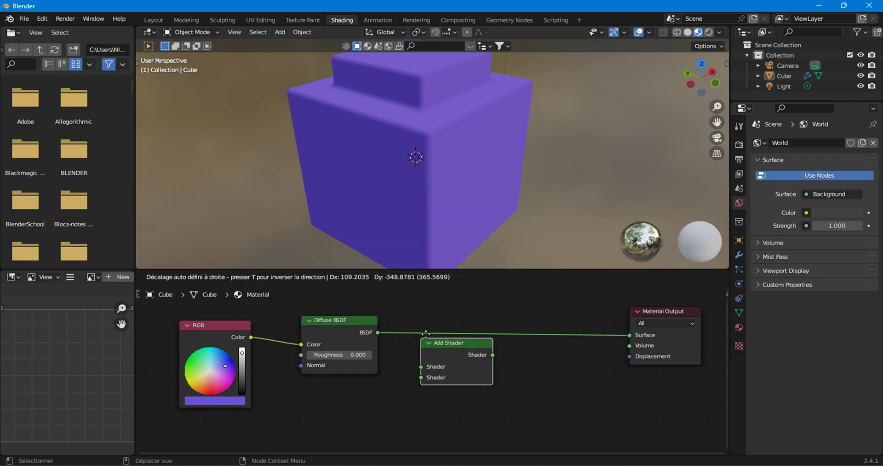
{"action": "left_click", "coordinate": [428, 314]}
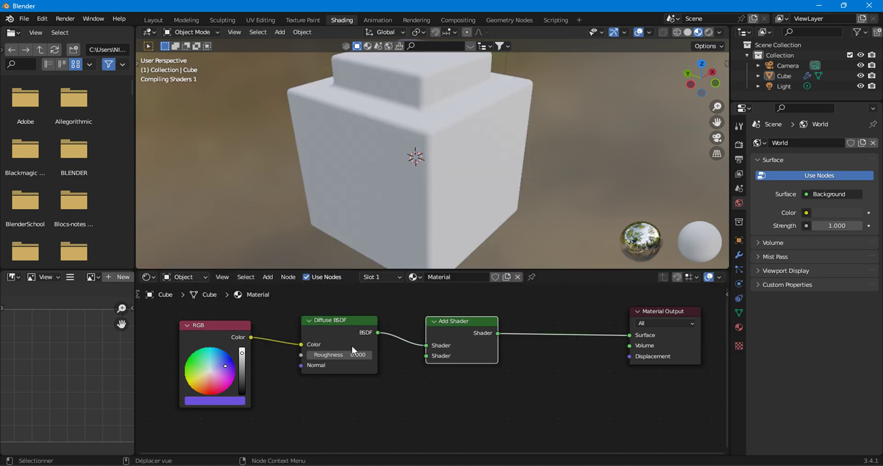
Step: Add a Specular BSDF node below the Diffuse BSDF and connect it to the Add Shader's second Shader input
{"action": "middle_click_drag", "start_coordinate": [390, 389], "coordinate": [389, 374]}
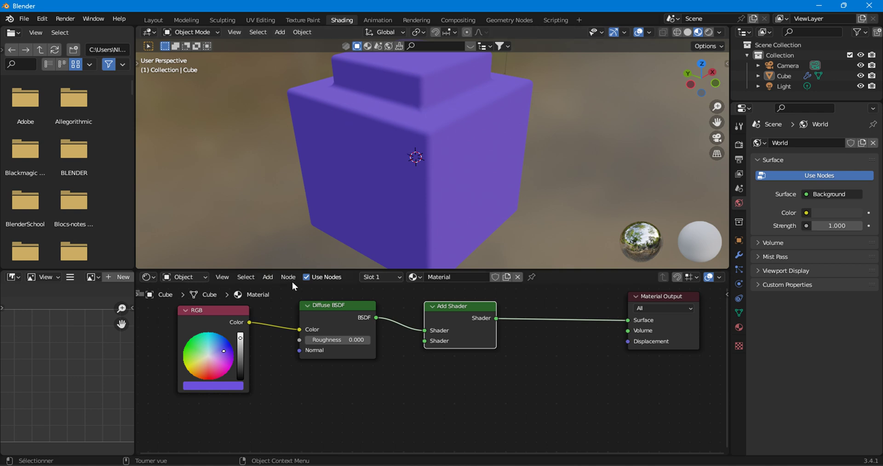
{"action": "left_click", "coordinate": [268, 277]}
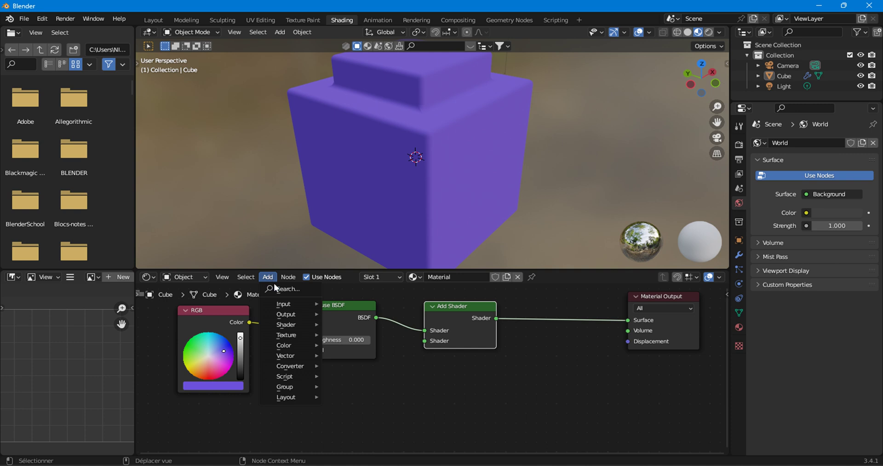
{"action": "mouse_move", "coordinate": [299, 325]}
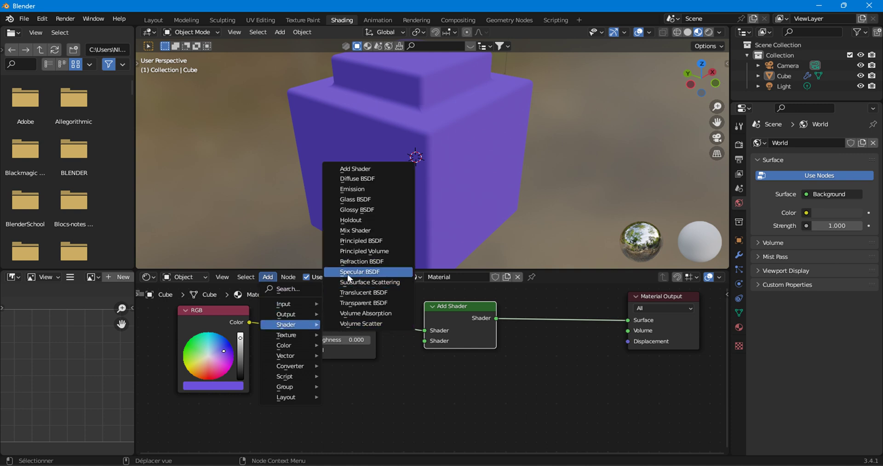
{"action": "left_click", "coordinate": [373, 271]}
{"action": "left_click", "coordinate": [300, 363]}
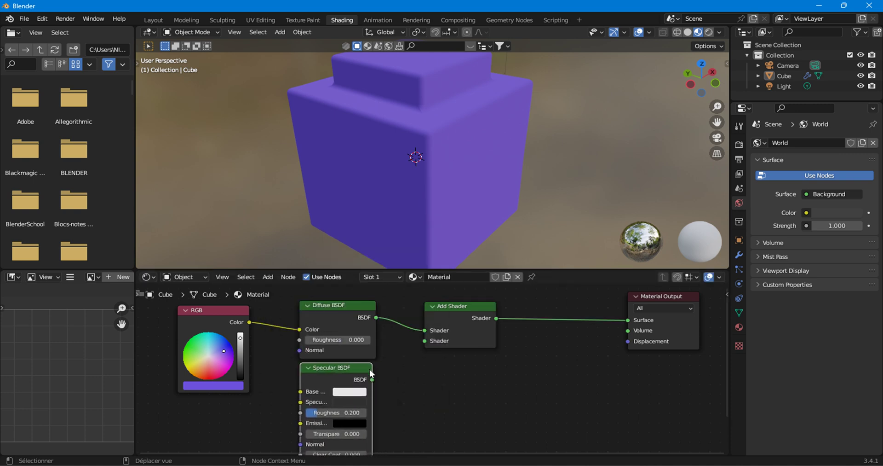
{"action": "left_click_drag", "start_coordinate": [373, 379], "coordinate": [424, 341]}
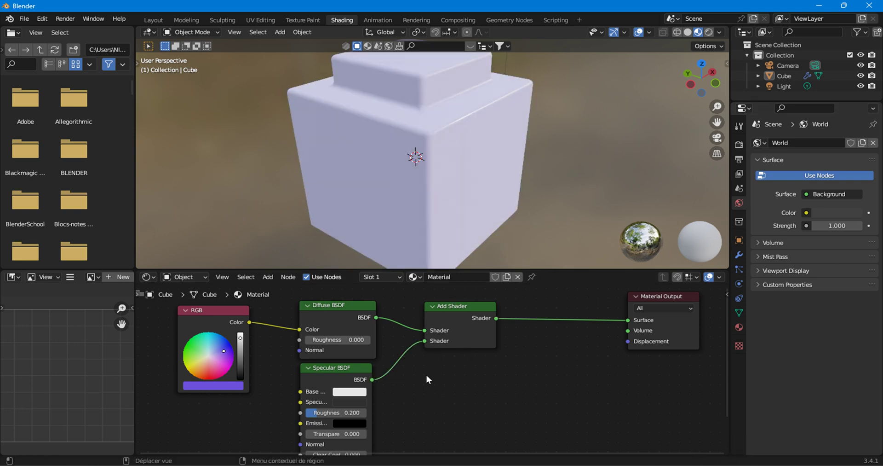
Step: Connect the RGB node's Color output to both the Specular and Base Color inputs of the Specular BSDF
{"action": "middle_click_drag", "start_coordinate": [444, 179], "coordinate": [470, 153]}
{"action": "scroll", "coordinate": [426, 169], "scroll_direction": "up", "scroll_amount": 4}
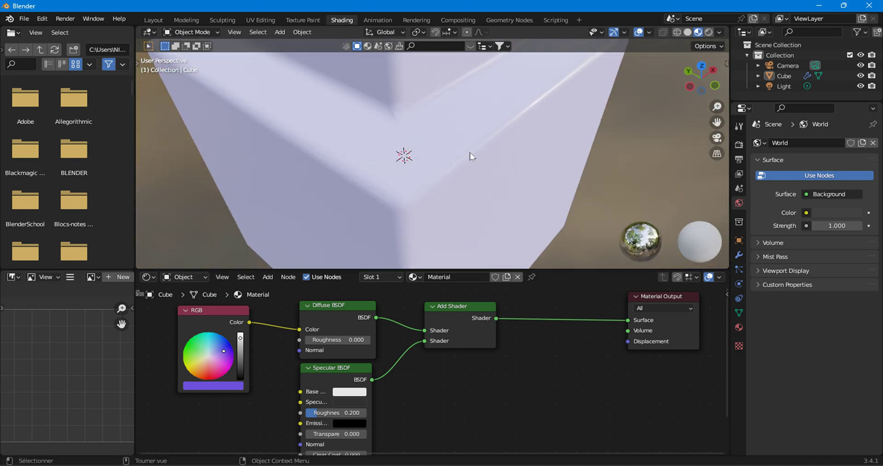
{"action": "scroll", "coordinate": [431, 158], "scroll_direction": "down", "scroll_amount": 5}
{"action": "middle_click_drag", "start_coordinate": [437, 186], "coordinate": [439, 159]}
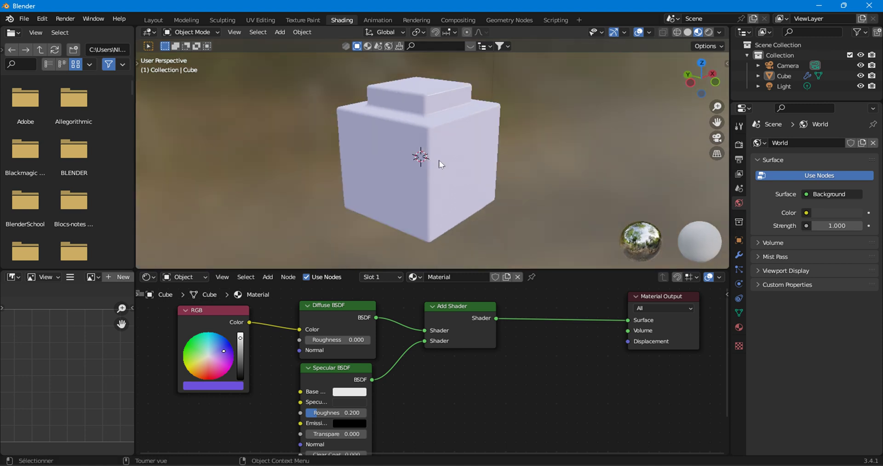
{"action": "scroll", "coordinate": [439, 159], "scroll_direction": "up", "scroll_amount": 2}
{"action": "scroll", "coordinate": [386, 346], "scroll_direction": "up", "scroll_amount": 3}
{"action": "middle_click_drag", "start_coordinate": [354, 347], "coordinate": [452, 349]}
{"action": "scroll", "coordinate": [450, 349], "scroll_direction": "down", "scroll_amount": 2}
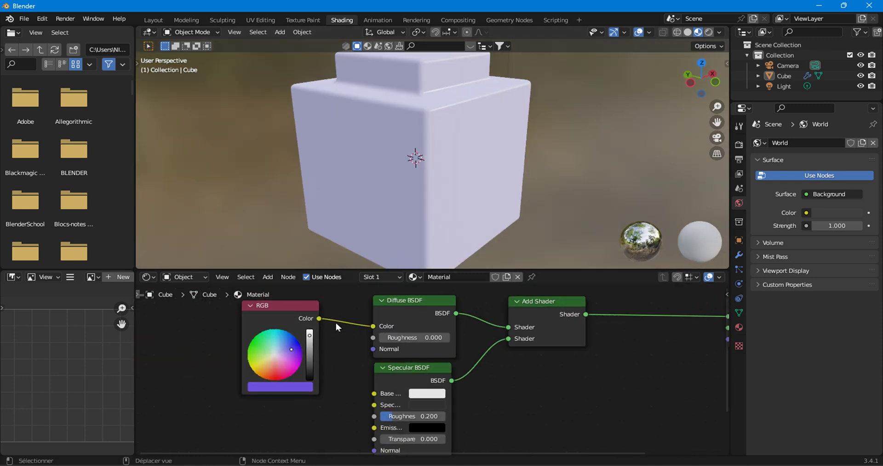
{"action": "left_click_drag", "start_coordinate": [319, 319], "coordinate": [374, 404]}
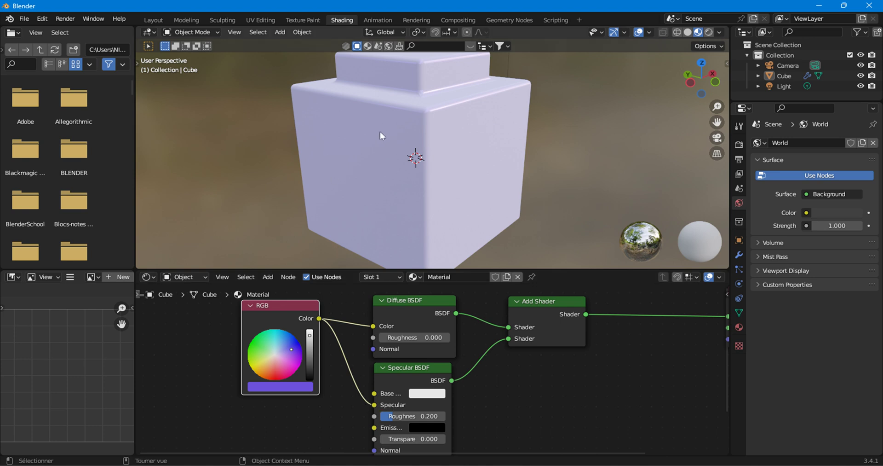
{"action": "mouse_move", "coordinate": [381, 131]}
{"action": "middle_mouse_down"}
{"action": "mouse_move", "coordinate": [446, 124]}
{"action": "mouse_move", "coordinate": [377, 139]}
{"action": "middle_mouse_up"}
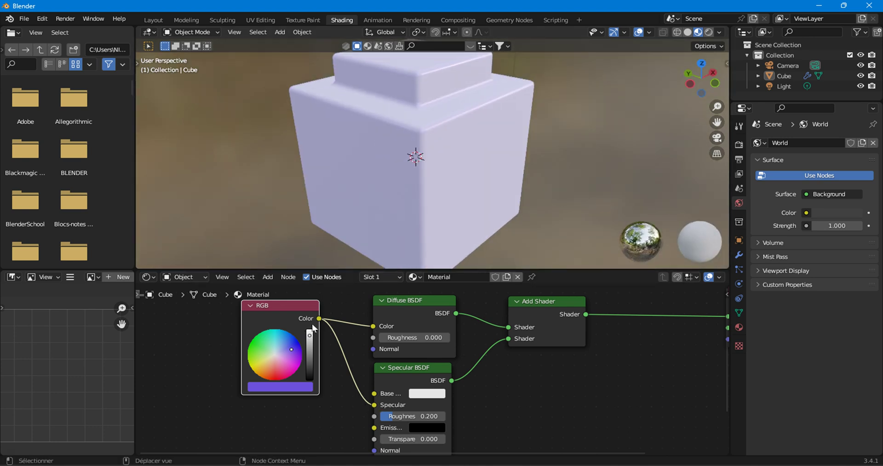
{"action": "left_click_drag", "start_coordinate": [318, 319], "coordinate": [374, 392]}
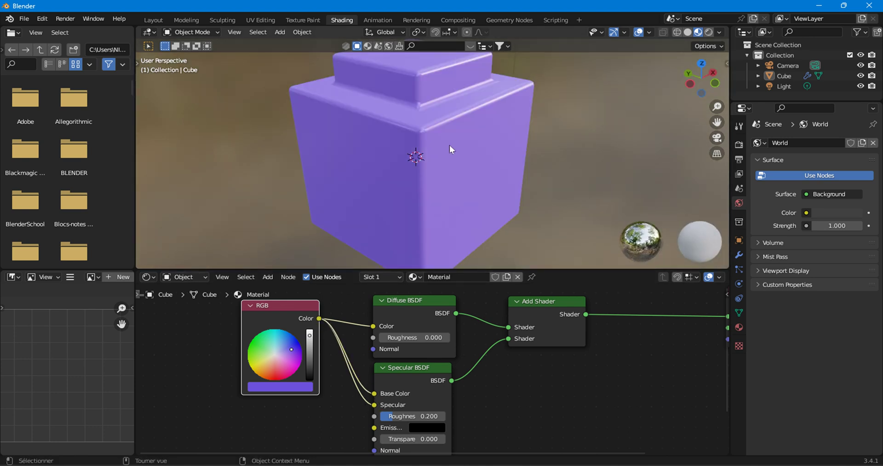
Step: Inspect the violet cube from another side and set the Specular BSDF's Roughness to 0.150
{"action": "middle_click_drag", "start_coordinate": [433, 170], "coordinate": [235, 176]}
{"action": "scroll", "coordinate": [368, 161], "scroll_direction": "up", "scroll_amount": 4}
{"action": "middle_click_drag", "start_coordinate": [369, 162], "coordinate": [399, 150]}
{"action": "scroll", "coordinate": [399, 151], "scroll_direction": "down", "scroll_amount": 1}
{"action": "scroll", "coordinate": [412, 387], "scroll_direction": "up", "scroll_amount": 1}
{"action": "middle_click_drag", "start_coordinate": [413, 407], "coordinate": [410, 380]}
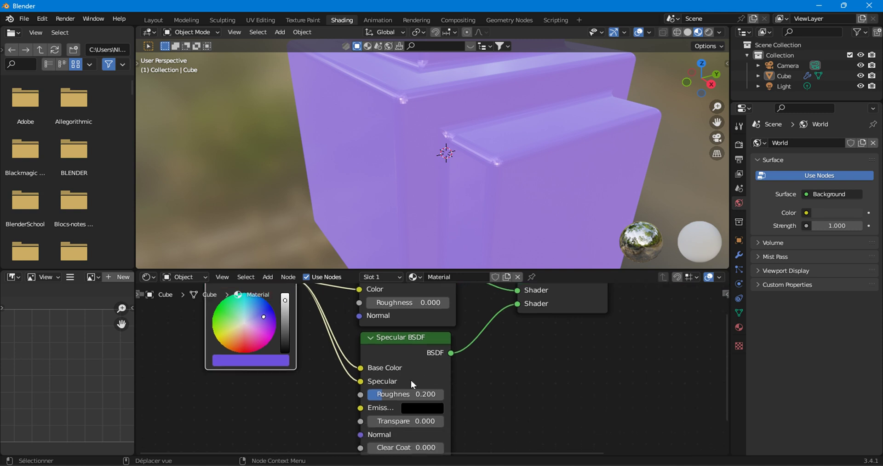
{"action": "mouse_move", "coordinate": [383, 393]}
{"action": "left_mouse_down"}
{"action": "mouse_move", "coordinate": [392, 393]}
{"action": "mouse_move", "coordinate": [380, 392]}
{"action": "left_mouse_up"}
Step: Move the Add Shader node closer to the Diffuse and Specular BSDF nodes
{"action": "scroll", "coordinate": [411, 317], "scroll_direction": "down", "scroll_amount": 4}
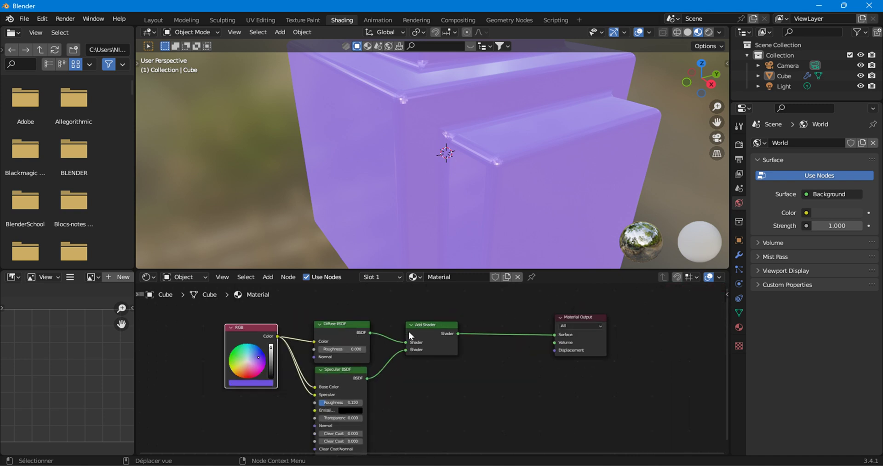
{"action": "left_click_drag", "start_coordinate": [409, 331], "coordinate": [386, 332]}
{"action": "middle_click_drag", "start_coordinate": [421, 363], "coordinate": [366, 354]}
{"action": "scroll", "coordinate": [415, 153], "scroll_direction": "down", "scroll_amount": 4}
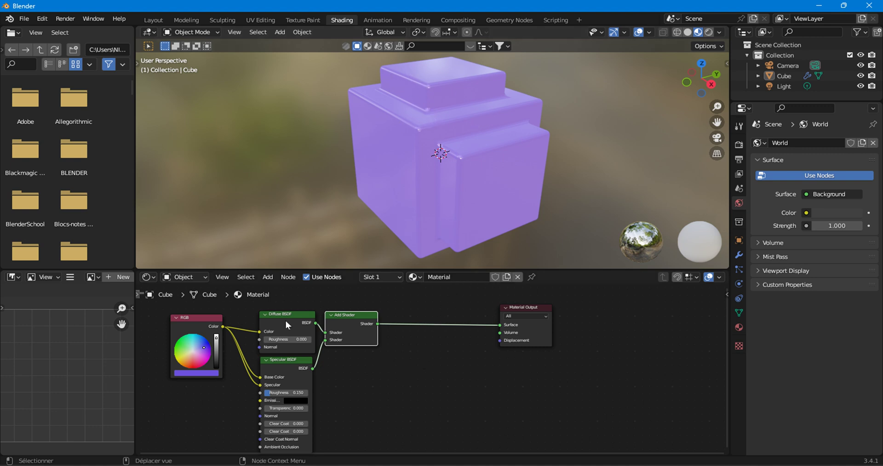
Step: Add a Subsurface Scattering shader node below the Add Shader
{"action": "left_click", "coordinate": [268, 278]}
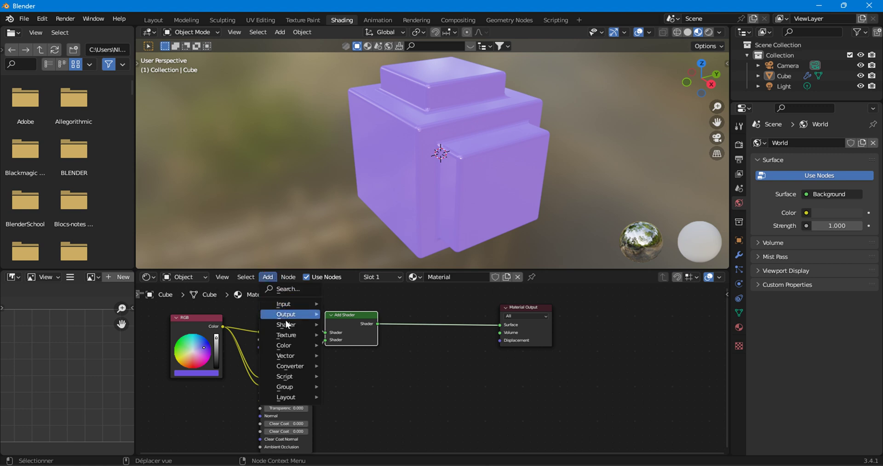
{"action": "mouse_move", "coordinate": [286, 326]}
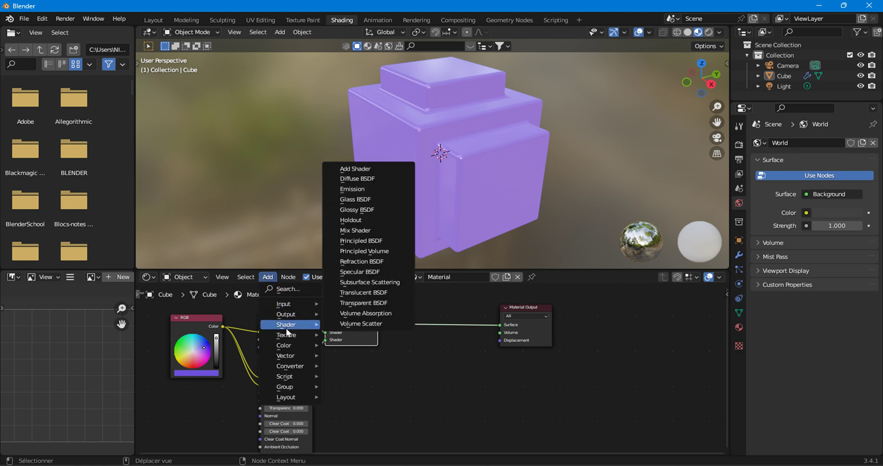
{"action": "left_click", "coordinate": [366, 282]}
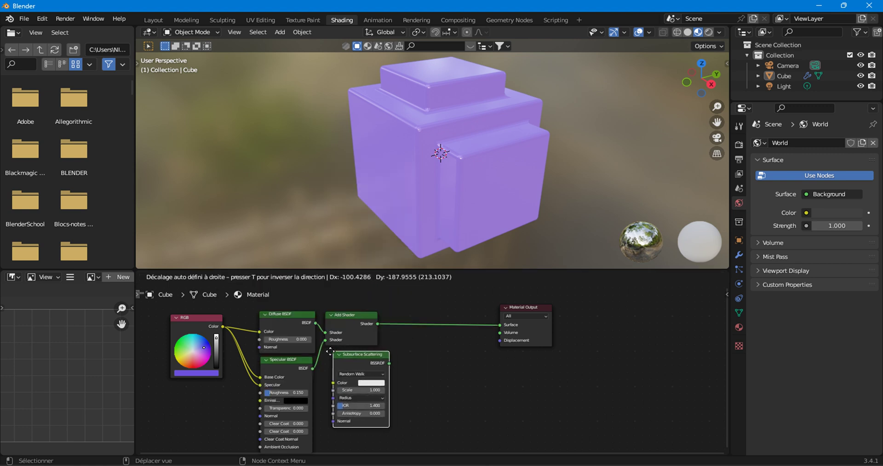
{"action": "left_click", "coordinate": [350, 361]}
Step: Insert a Mix Shader between the Add Shader and Material Output and connect Subsurface Scattering to its second Shader input
{"action": "left_click", "coordinate": [268, 276]}
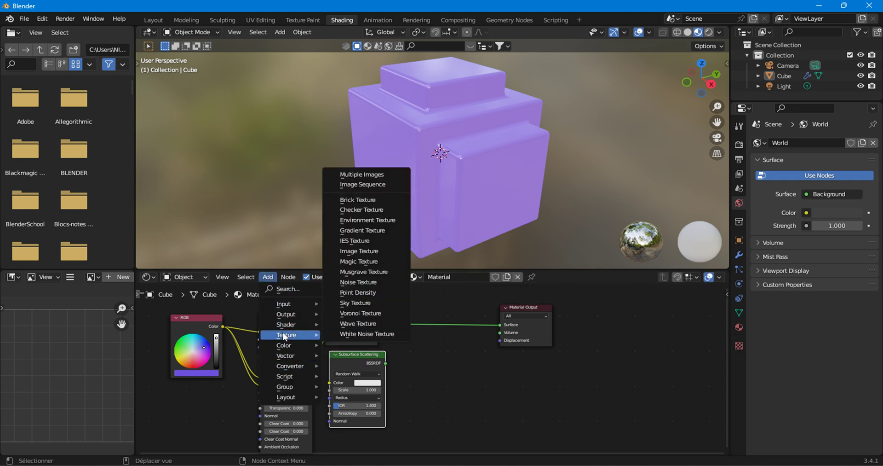
{"action": "mouse_move", "coordinate": [285, 326]}
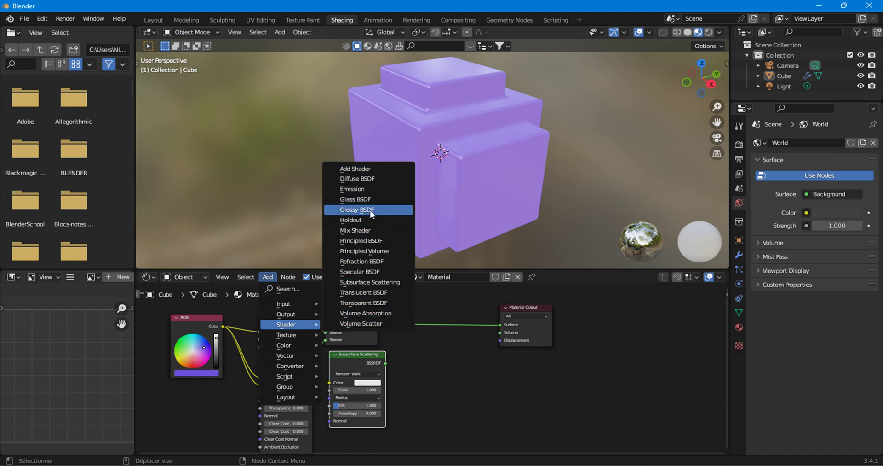
{"action": "left_click", "coordinate": [358, 231]}
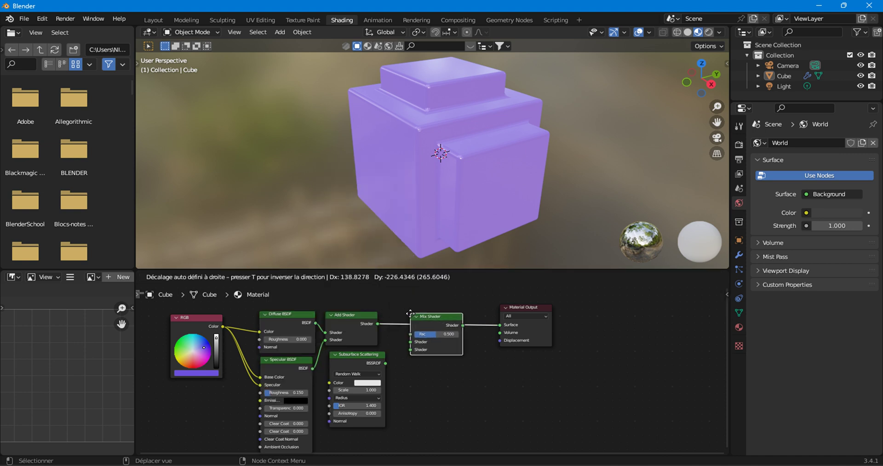
{"action": "left_click", "coordinate": [423, 361]}
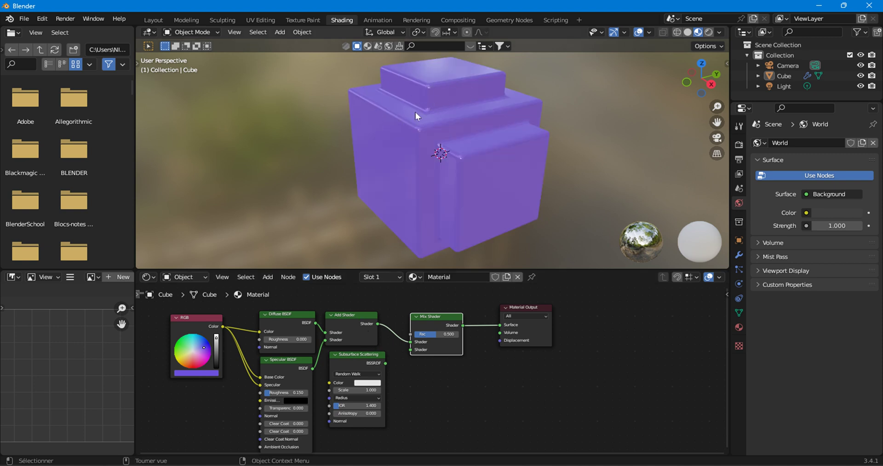
{"action": "scroll", "coordinate": [354, 365], "scroll_direction": "up", "scroll_amount": 2}
{"action": "left_click_drag", "start_coordinate": [339, 354], "coordinate": [414, 355]}
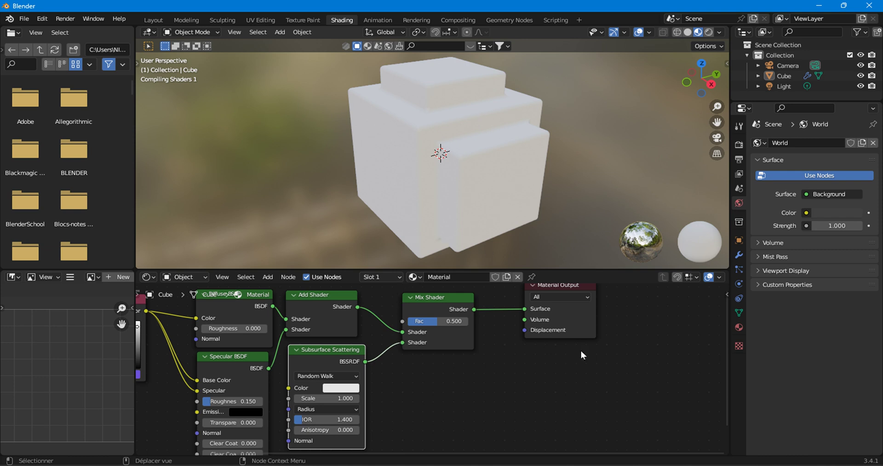
Step: Connect the RGB node's Color output to the Subsurface Scattering node's Color input
{"action": "scroll", "coordinate": [688, 448], "scroll_direction": "down", "scroll_amount": 3}
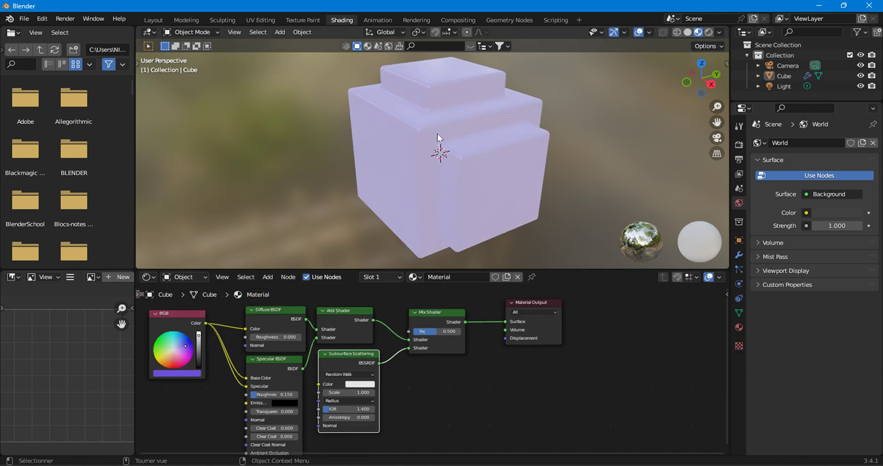
{"action": "middle_click_drag", "start_coordinate": [426, 171], "coordinate": [446, 171]}
{"action": "scroll", "coordinate": [444, 173], "scroll_direction": "up", "scroll_amount": 2}
{"action": "scroll", "coordinate": [443, 174], "scroll_direction": "down", "scroll_amount": 2}
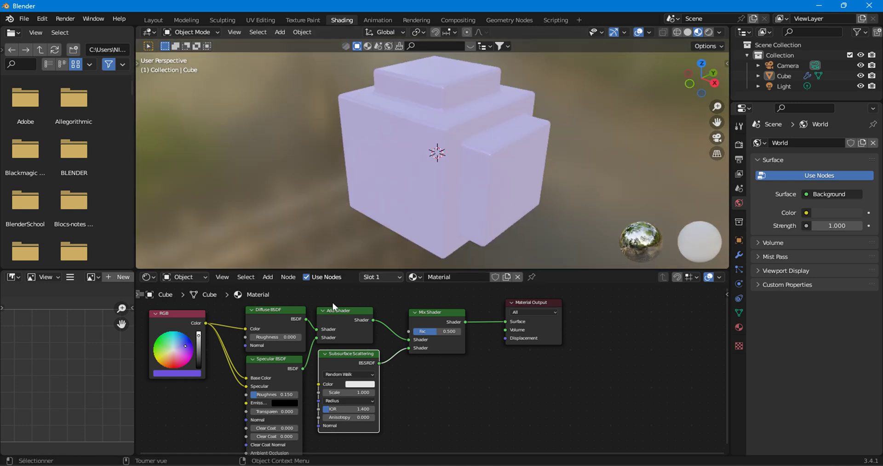
{"action": "middle_click_drag", "start_coordinate": [391, 381], "coordinate": [412, 377]}
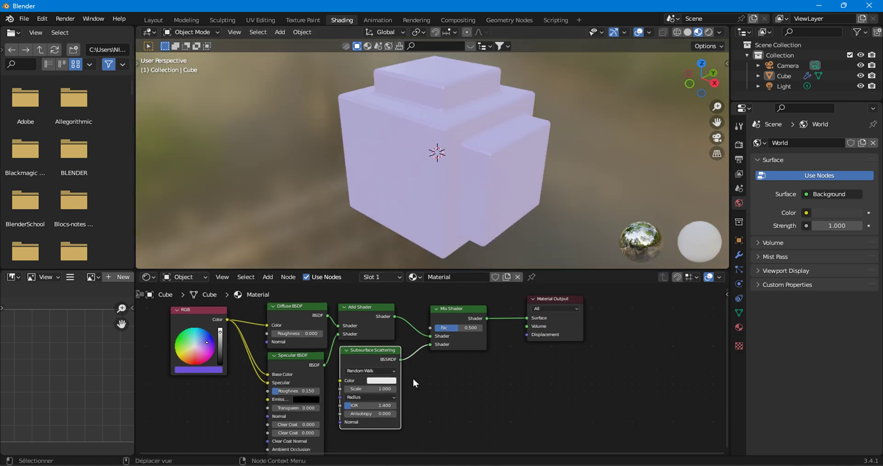
{"action": "left_click_drag", "start_coordinate": [227, 319], "coordinate": [347, 379]}
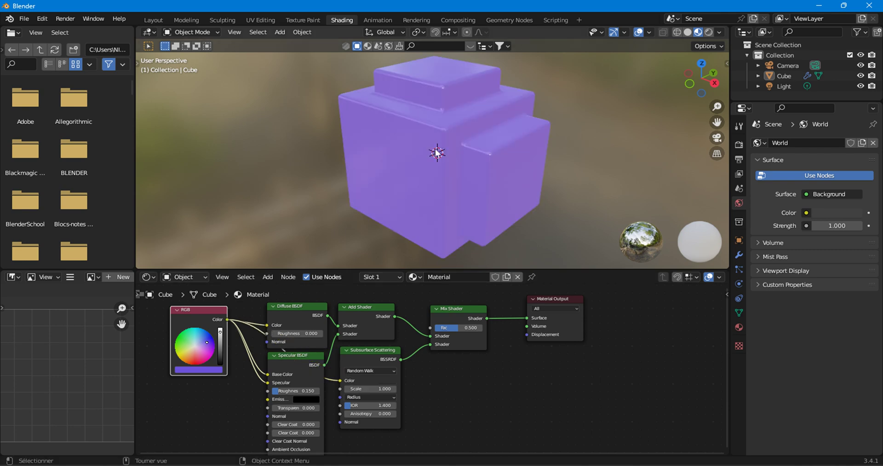
Step: Set the Mix Shader's Fac to 0.508 and inspect the cube from different sides
{"action": "scroll", "coordinate": [420, 97], "scroll_direction": "up", "scroll_amount": 3}
{"action": "middle_click_drag", "start_coordinate": [420, 97], "coordinate": [322, 152]}
{"action": "scroll", "coordinate": [460, 322], "scroll_direction": "up", "scroll_amount": 1}
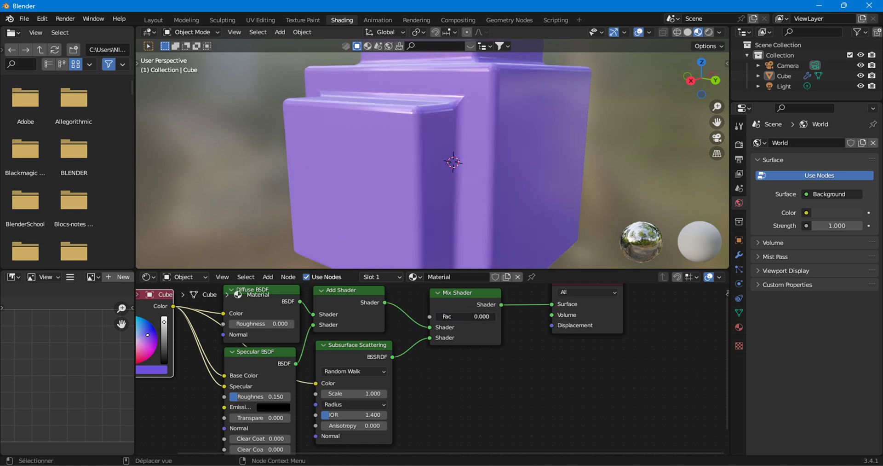
{"action": "mouse_move", "coordinate": [464, 316]}
{"action": "left_mouse_down"}
{"action": "mouse_move", "coordinate": [496, 316]}
{"action": "mouse_move", "coordinate": [465, 316]}
{"action": "left_mouse_up"}
{"action": "middle_click_drag", "start_coordinate": [413, 227], "coordinate": [442, 156]}
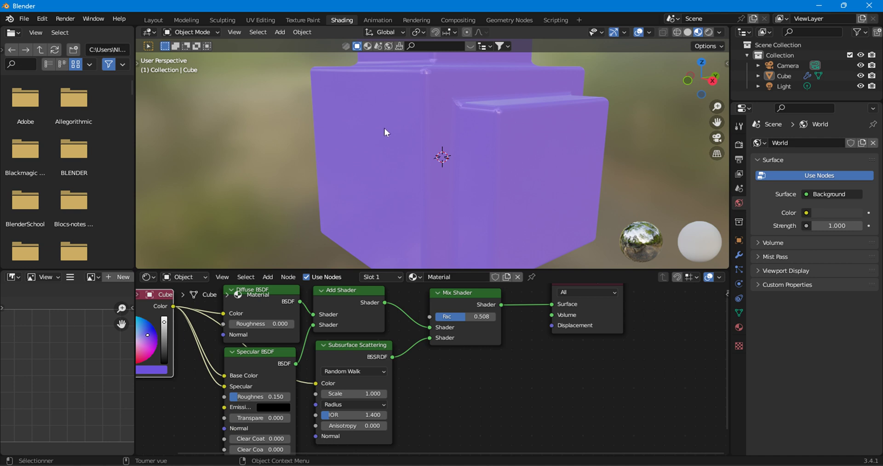
Step: Move the Material Output node farther away and insert a second Mix Shader between the first Mix Shader and it
{"action": "scroll", "coordinate": [427, 328], "scroll_direction": "down", "scroll_amount": 2}
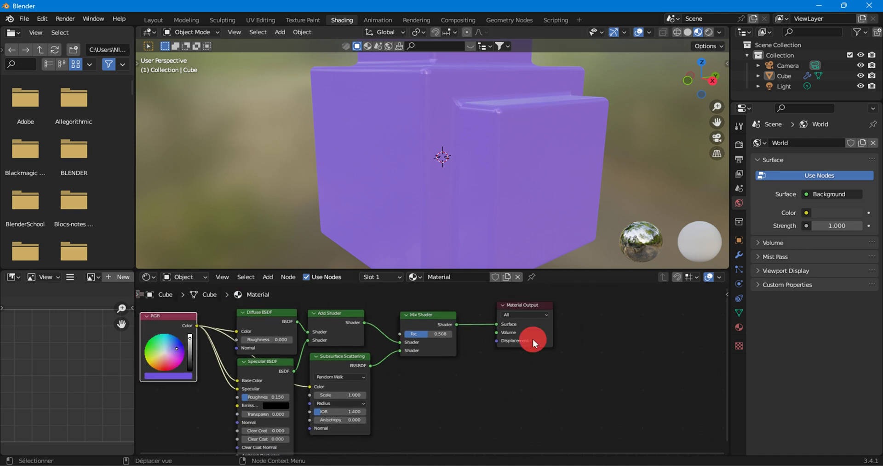
{"action": "left_click_drag", "start_coordinate": [533, 339], "coordinate": [634, 341]}
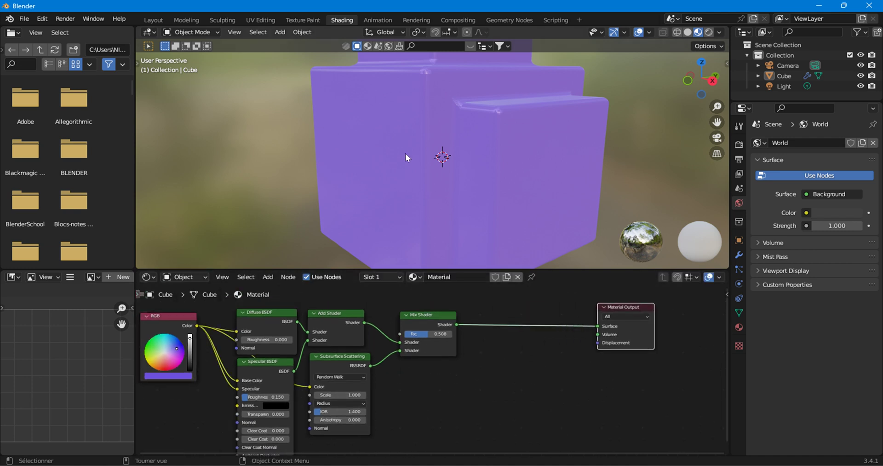
{"action": "scroll", "coordinate": [444, 139], "scroll_direction": "down", "scroll_amount": 4}
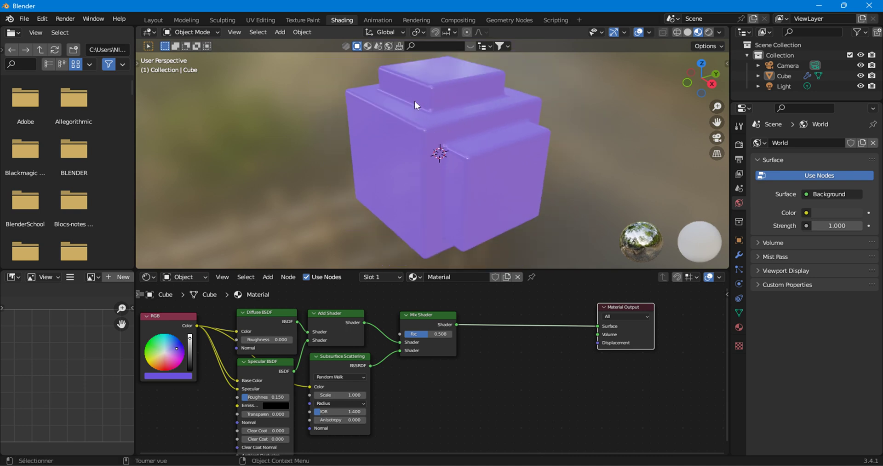
{"action": "left_click", "coordinate": [266, 277]}
{"action": "left_click", "coordinate": [264, 277]}
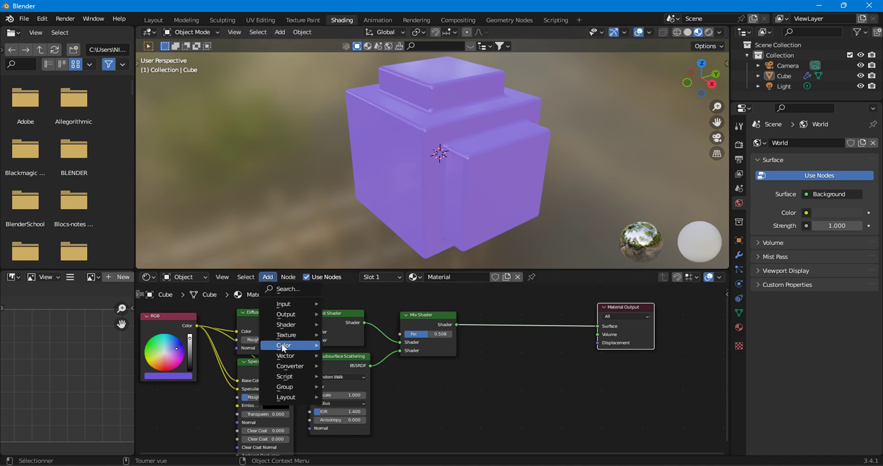
{"action": "left_click", "coordinate": [264, 277]}
{"action": "mouse_move", "coordinate": [286, 324]}
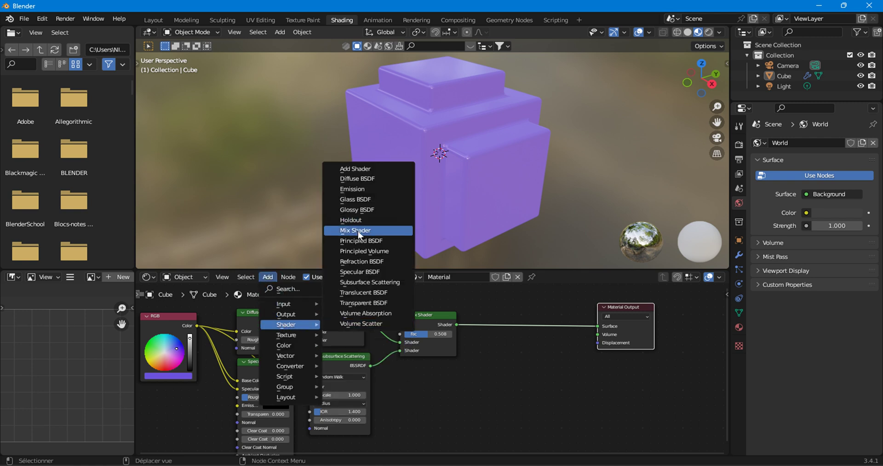
{"action": "left_click", "coordinate": [355, 230]}
{"action": "left_click", "coordinate": [474, 343]}
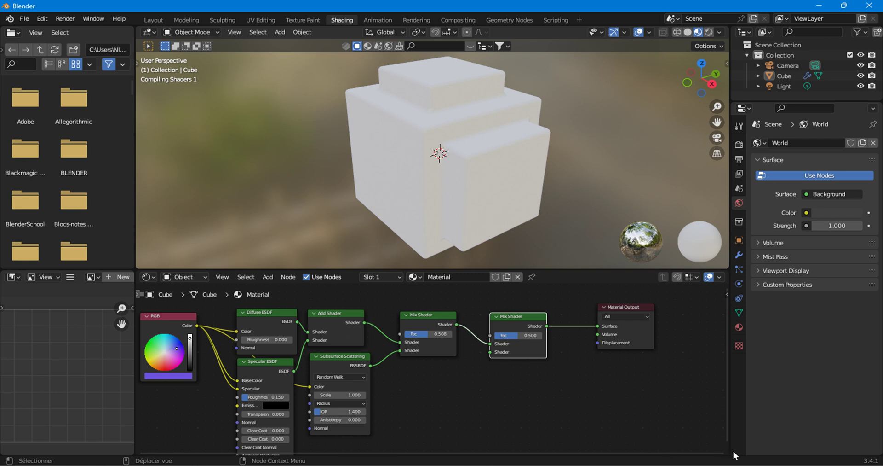
{"action": "left_click", "coordinate": [463, 369]}
Step: Add a Transparent BSDF node below the first Mix Shader and connect it to the second Mix Shader's lower Shader input
{"action": "left_click", "coordinate": [268, 277]}
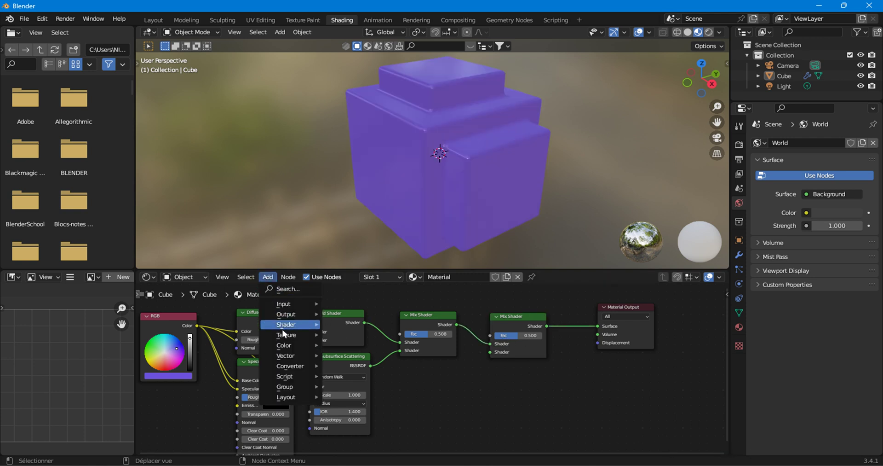
{"action": "mouse_move", "coordinate": [285, 325]}
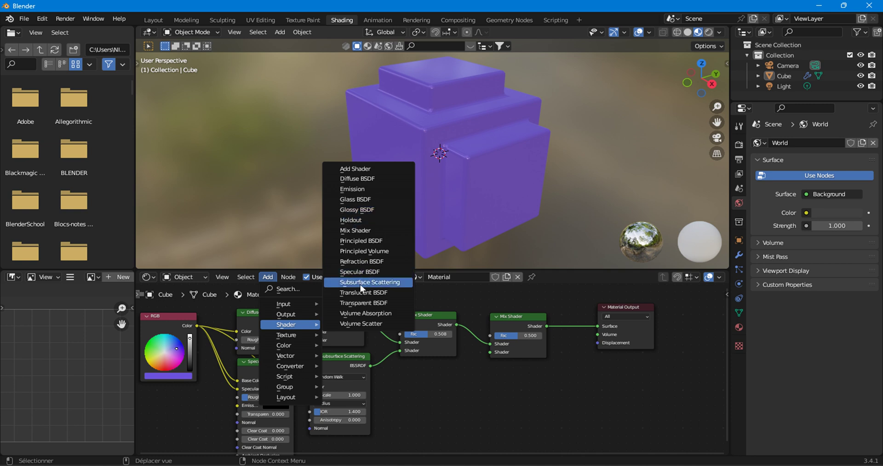
{"action": "left_click", "coordinate": [360, 303]}
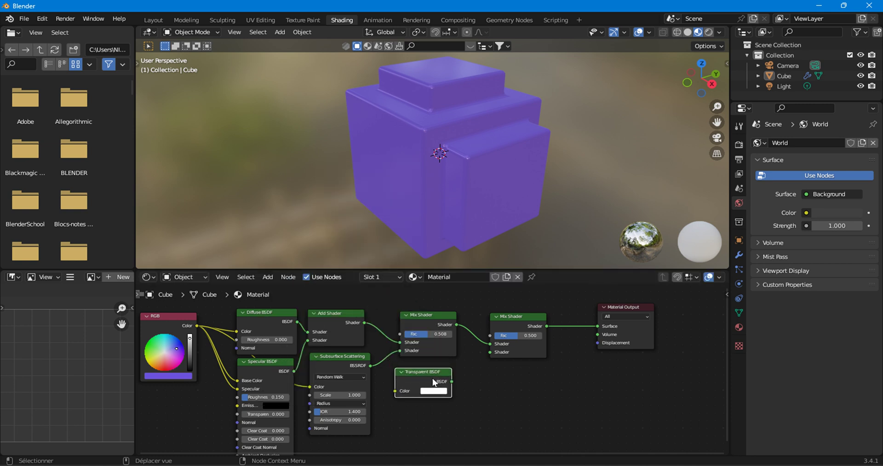
{"action": "left_click_drag", "start_coordinate": [452, 382], "coordinate": [492, 352]}
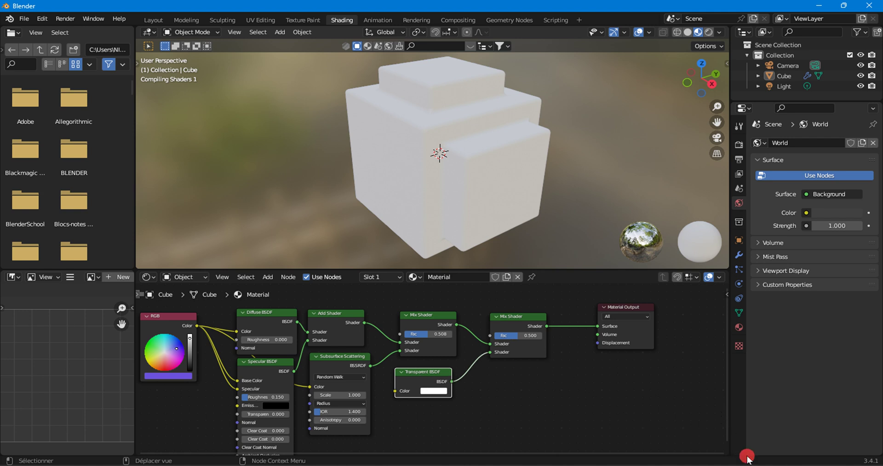
{"action": "scroll", "coordinate": [388, 134], "scroll_direction": "up", "scroll_amount": 5}
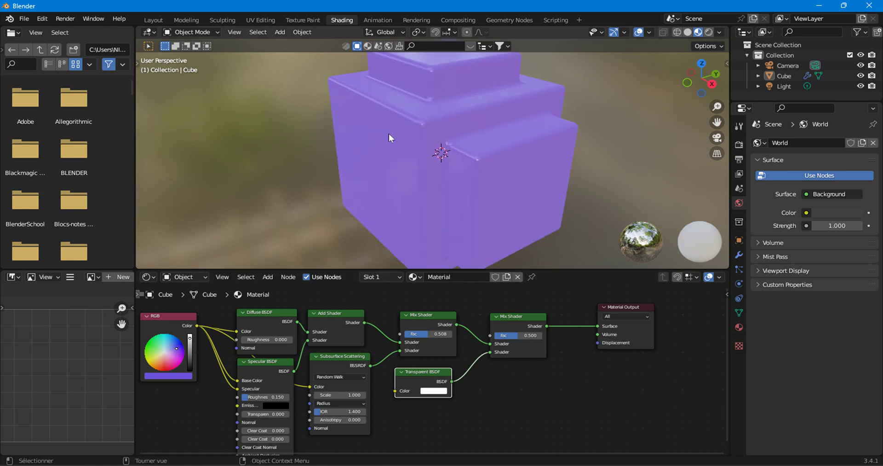
{"action": "middle_click_drag", "start_coordinate": [397, 133], "coordinate": [415, 105]}
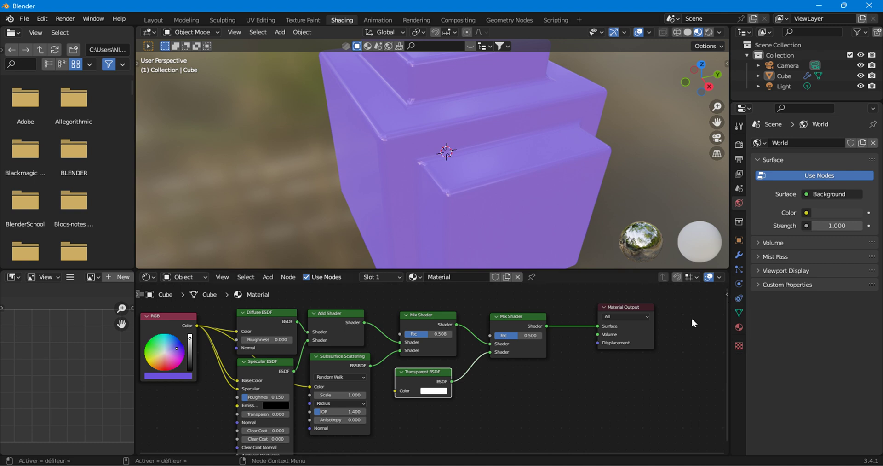
Step: Set the material's Blend Mode to Alpha Blend and inspect the transparent cube from different sides
{"action": "key", "text": "n"}
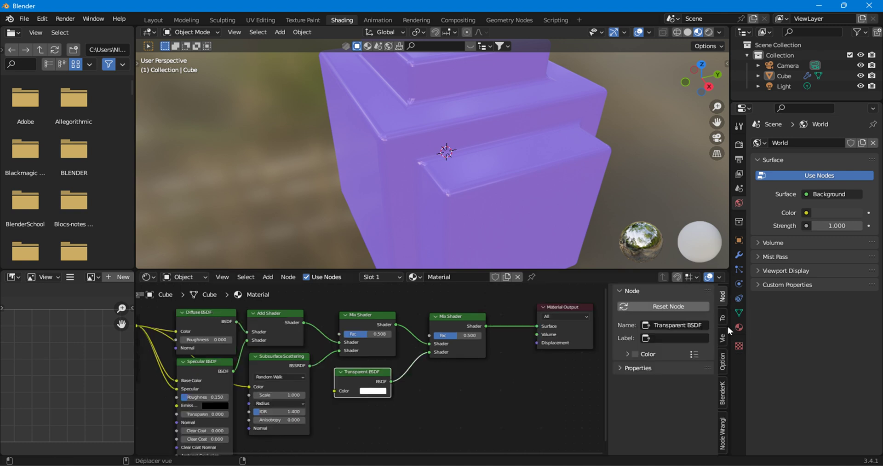
{"action": "left_click", "coordinate": [723, 359]}
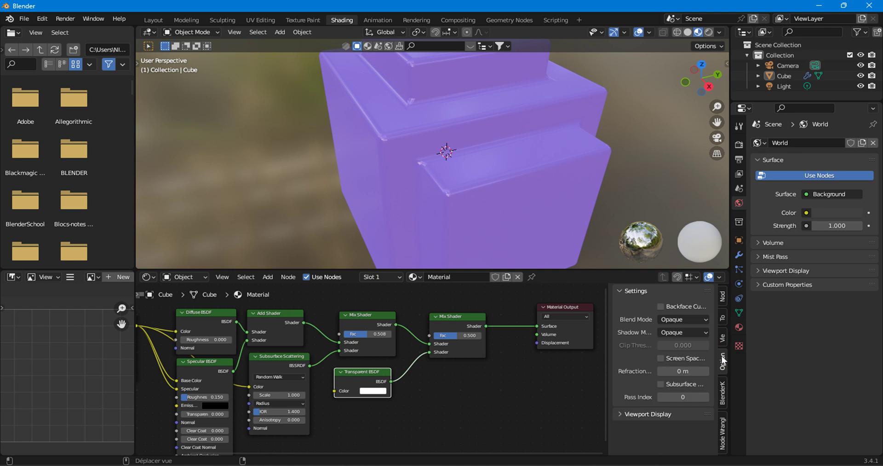
{"action": "left_click", "coordinate": [674, 321]}
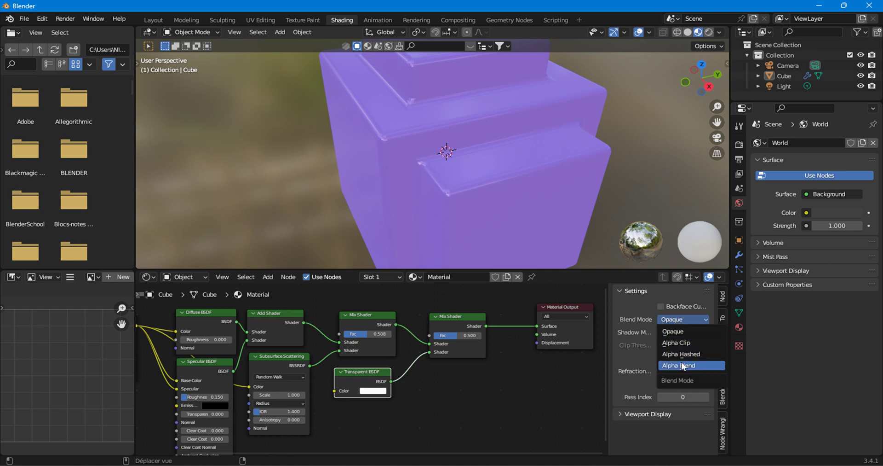
{"action": "left_click", "coordinate": [673, 365]}
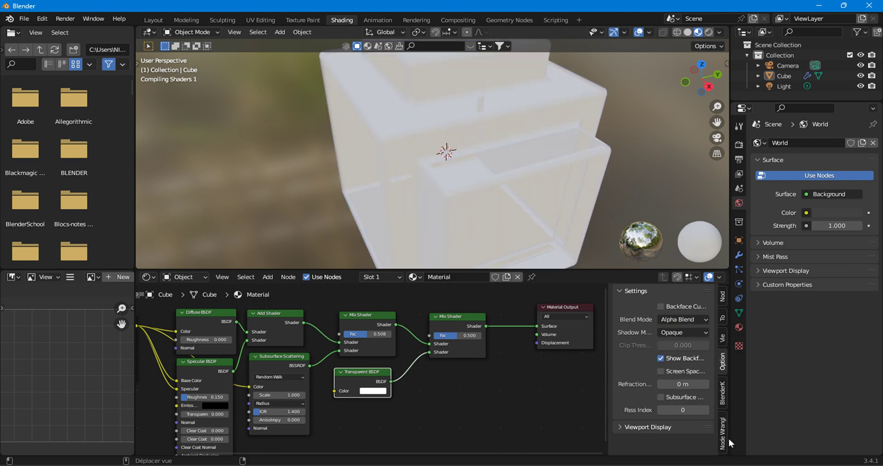
{"action": "middle_click_drag", "start_coordinate": [345, 183], "coordinate": [342, 122]}
{"action": "middle_click_drag", "start_coordinate": [299, 138], "coordinate": [403, 159]}
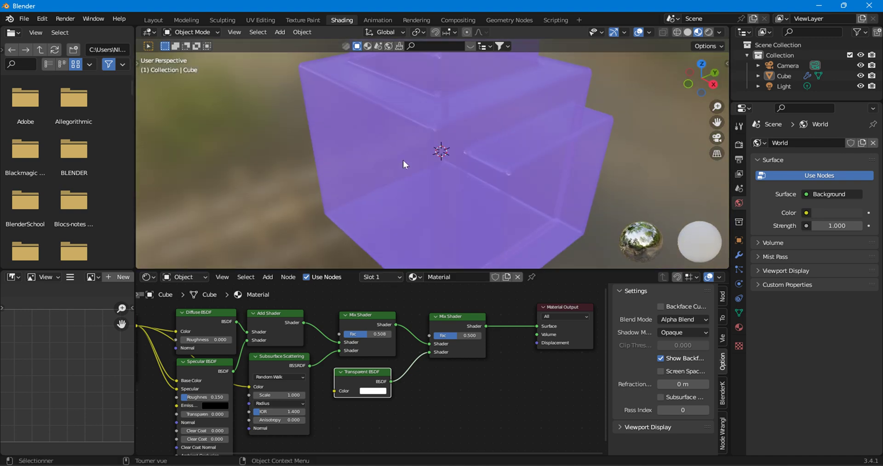
{"action": "scroll", "coordinate": [413, 160], "scroll_direction": "down", "scroll_amount": 3}
{"action": "scroll", "coordinate": [419, 358], "scroll_direction": "up", "scroll_amount": 2}
{"action": "scroll", "coordinate": [403, 354], "scroll_direction": "down", "scroll_amount": 2}
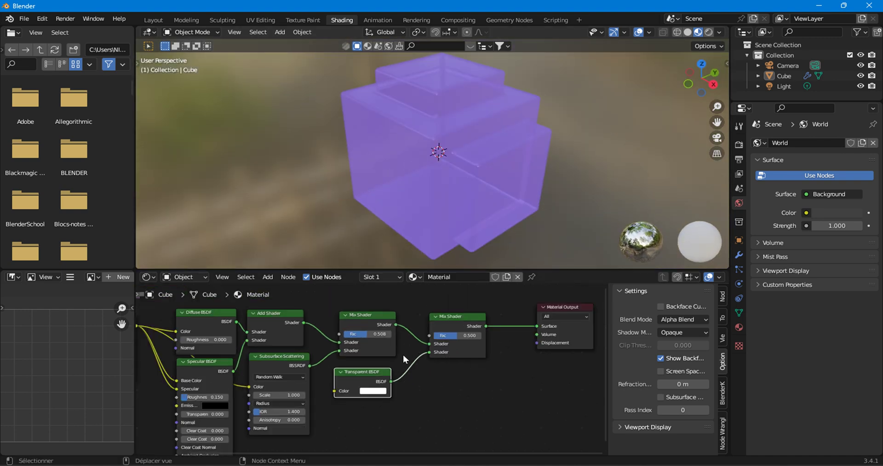
{"action": "middle_click_drag", "start_coordinate": [416, 194], "coordinate": [429, 181]}
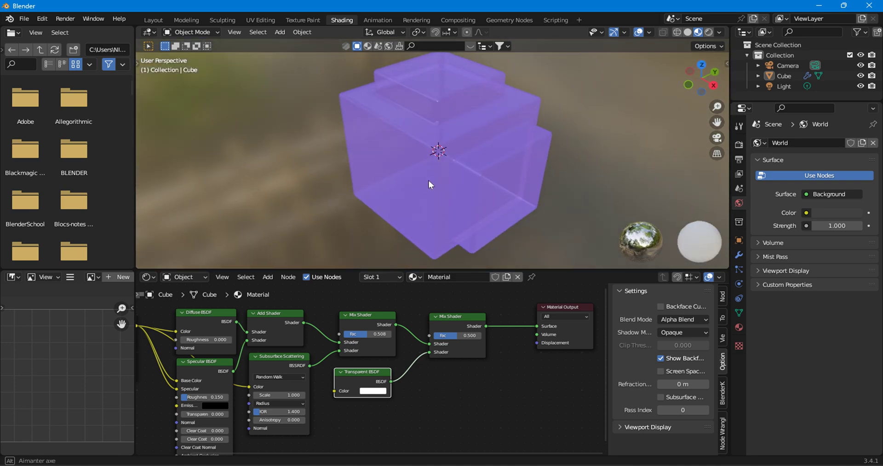
Step: Switch the viewport to Rendered shading and inspect the cube up close
{"action": "left_click", "coordinate": [710, 32]}
{"action": "mouse_move", "coordinate": [487, 165]}
{"action": "middle_mouse_down"}
{"action": "mouse_move", "coordinate": [495, 153]}
{"action": "mouse_move", "coordinate": [474, 129]}
{"action": "mouse_move", "coordinate": [470, 167]}
{"action": "middle_mouse_up"}
{"action": "scroll", "coordinate": [478, 165], "scroll_direction": "up", "scroll_amount": 5}
{"action": "scroll", "coordinate": [479, 165], "scroll_direction": "down", "scroll_amount": 5}
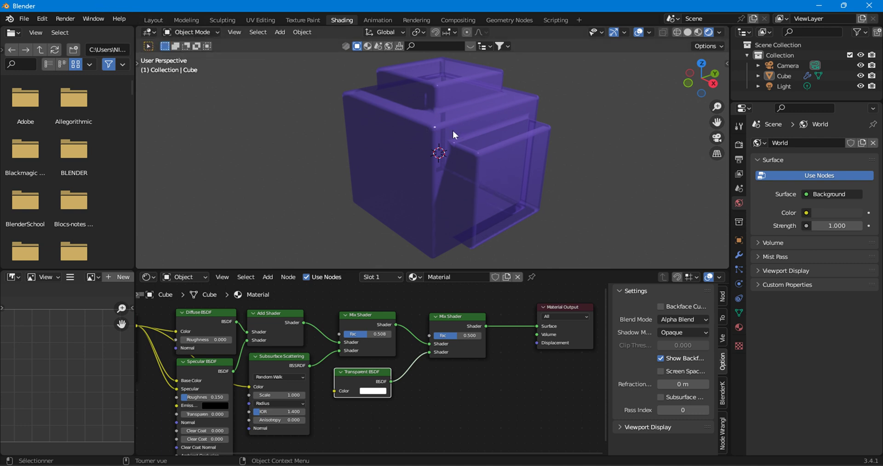
Step: Set the first Mix Shader's Fac to 0.450
{"action": "scroll", "coordinate": [419, 351], "scroll_direction": "up", "scroll_amount": 2}
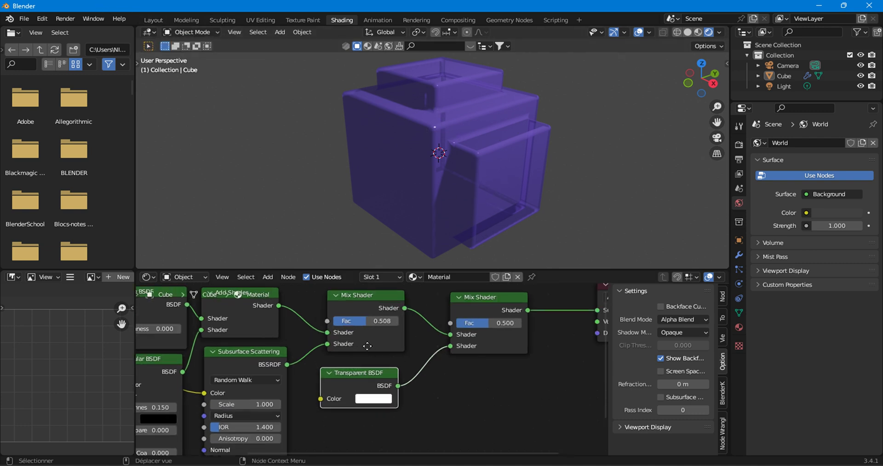
{"action": "left_click_drag", "start_coordinate": [405, 319], "coordinate": [402, 319]}
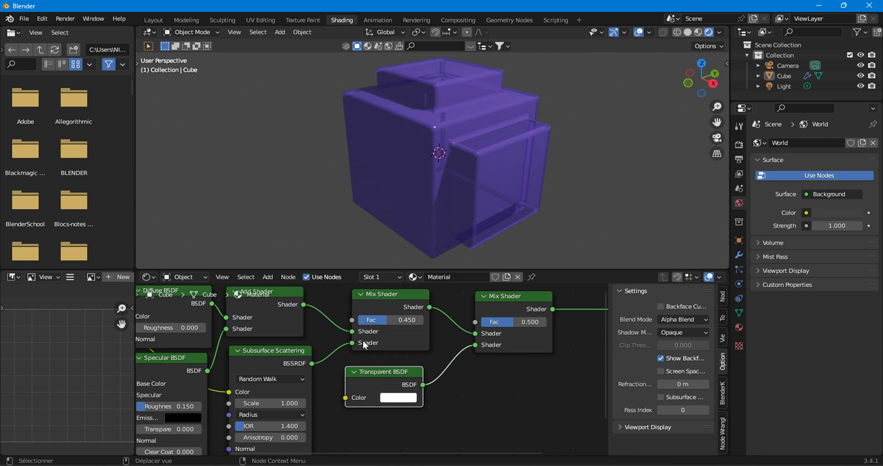
Step: Try black as the Specular BSDF's Base Color in place of the RGB color and restore the RGB connection
{"action": "middle_click_drag", "start_coordinate": [343, 373], "coordinate": [416, 356]}
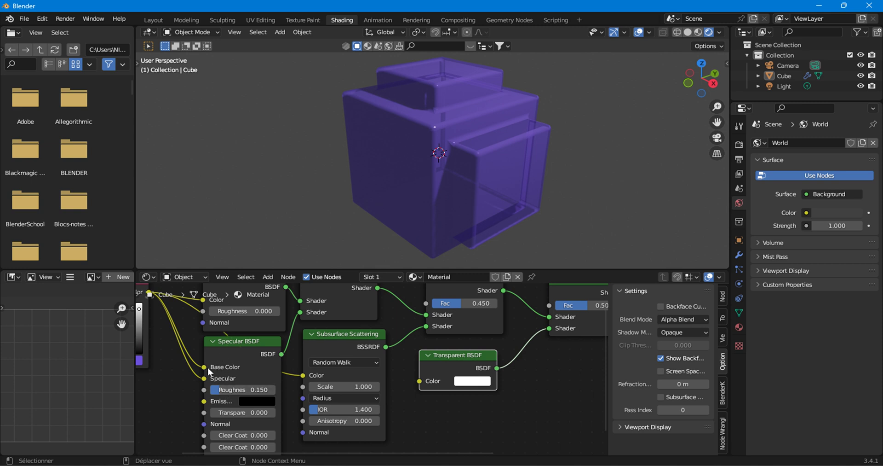
{"action": "left_click_drag", "start_coordinate": [208, 366], "coordinate": [234, 369]}
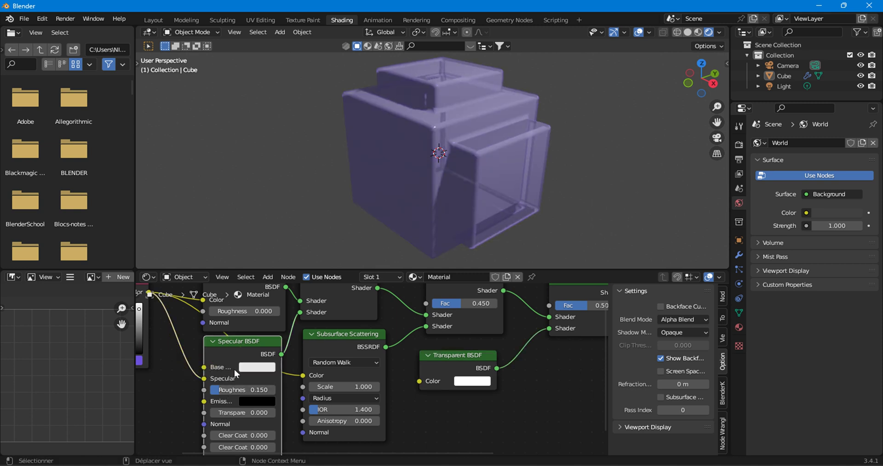
{"action": "left_click", "coordinate": [261, 371]}
{"action": "left_click_drag", "start_coordinate": [334, 224], "coordinate": [337, 292]}
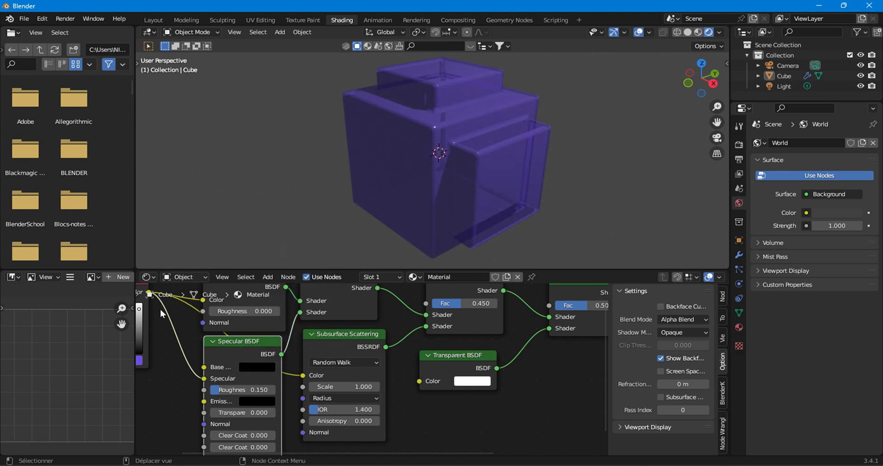
{"action": "middle_click_drag", "start_coordinate": [160, 308], "coordinate": [179, 319]}
{"action": "left_click_drag", "start_coordinate": [169, 320], "coordinate": [232, 399]}
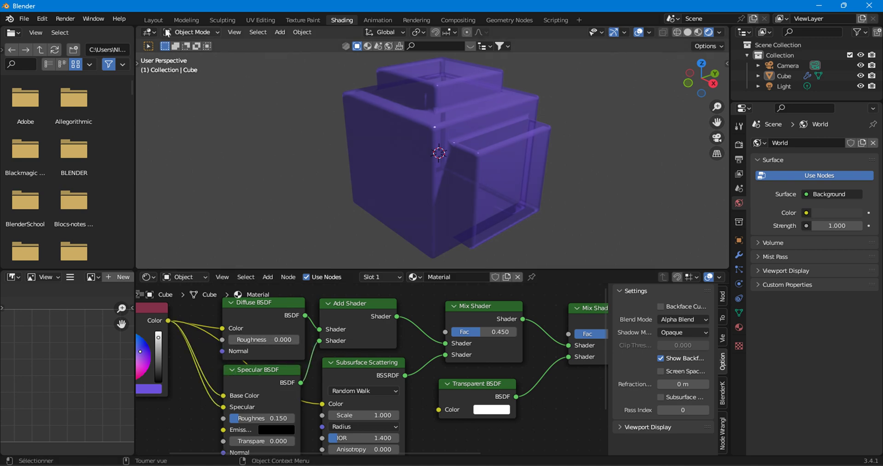
Step: Switch to the Layout workspace and show the violet cube in Rendered shading
{"action": "left_click", "coordinate": [154, 19]}
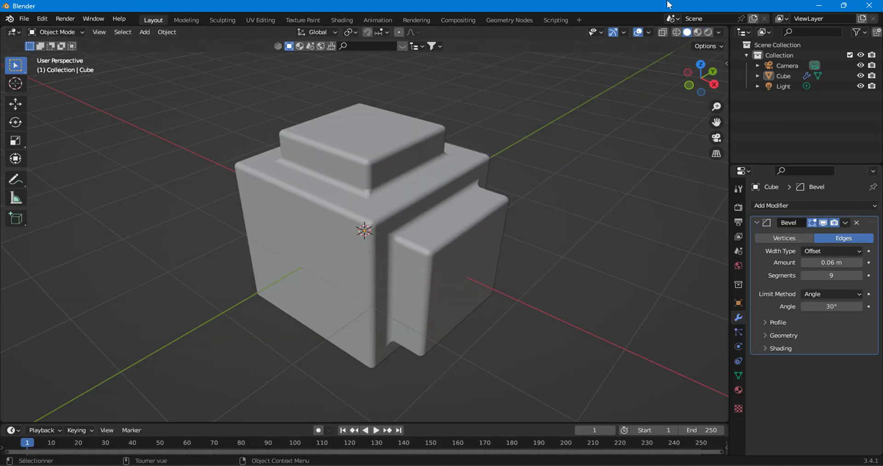
{"action": "left_click", "coordinate": [708, 32]}
{"action": "middle_click_drag", "start_coordinate": [466, 213], "coordinate": [360, 119]}
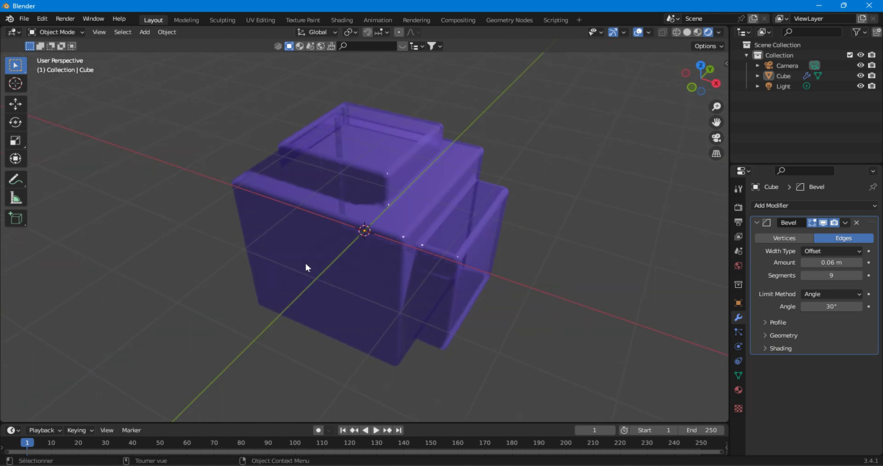
Step: Add a second cube at the origin and scale it up until it encloses the violet cube
{"action": "scroll", "coordinate": [411, 195], "scroll_direction": "down", "scroll_amount": 5}
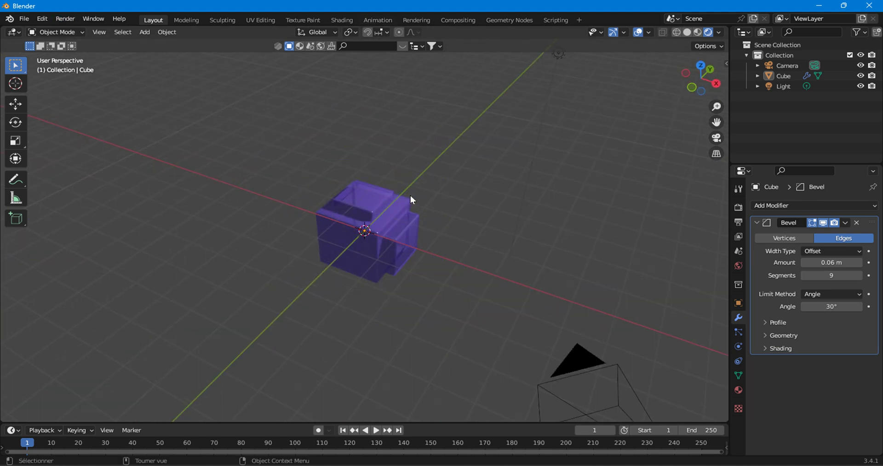
{"action": "left_click", "coordinate": [131, 32]}
{"action": "mouse_move", "coordinate": [141, 32]}
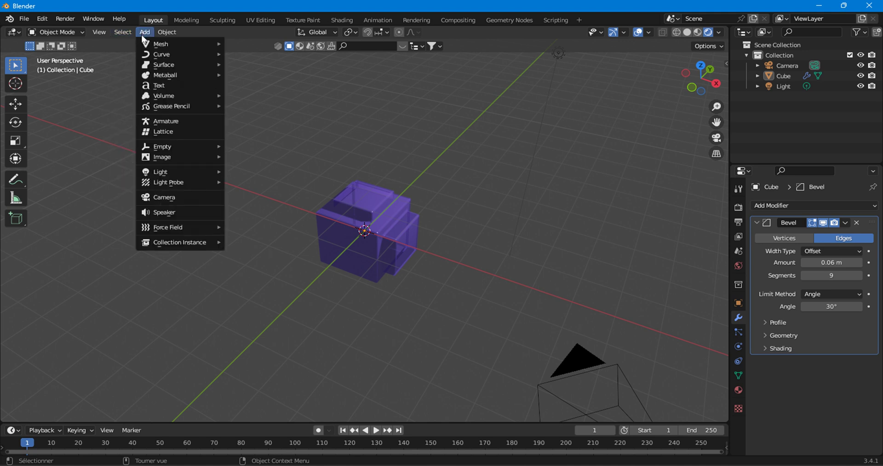
{"action": "mouse_move", "coordinate": [165, 43]}
{"action": "left_click", "coordinate": [250, 54]}
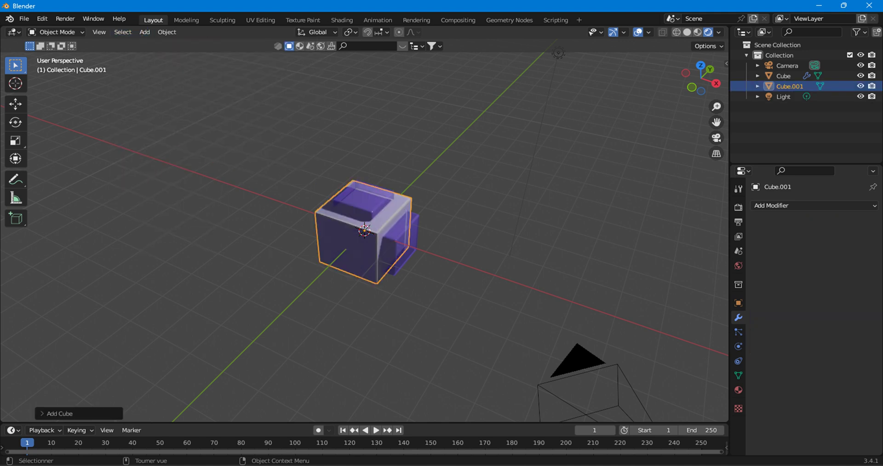
{"action": "key", "text": "s"}
{"action": "left_click", "coordinate": [461, 206]}
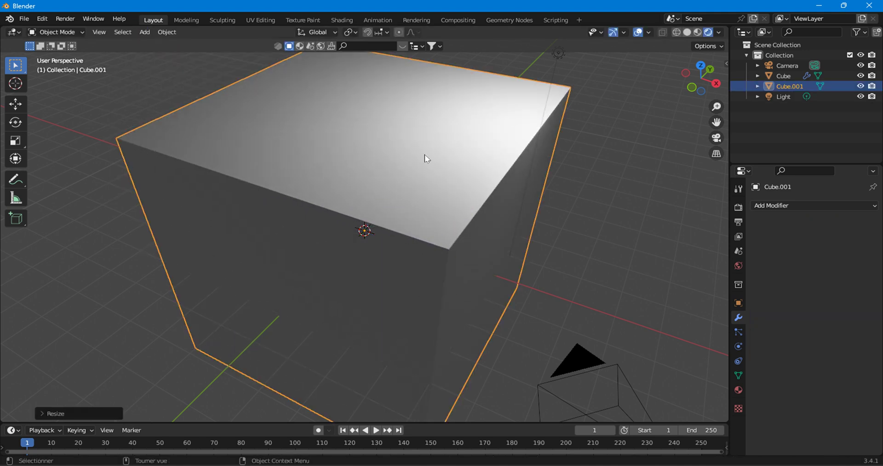
{"action": "scroll", "coordinate": [424, 154], "scroll_direction": "down", "scroll_amount": 5}
{"action": "mouse_move", "coordinate": [435, 197]}
{"action": "middle_mouse_down"}
{"action": "mouse_move", "coordinate": [465, 193]}
{"action": "mouse_move", "coordinate": [429, 194]}
{"action": "middle_mouse_up"}
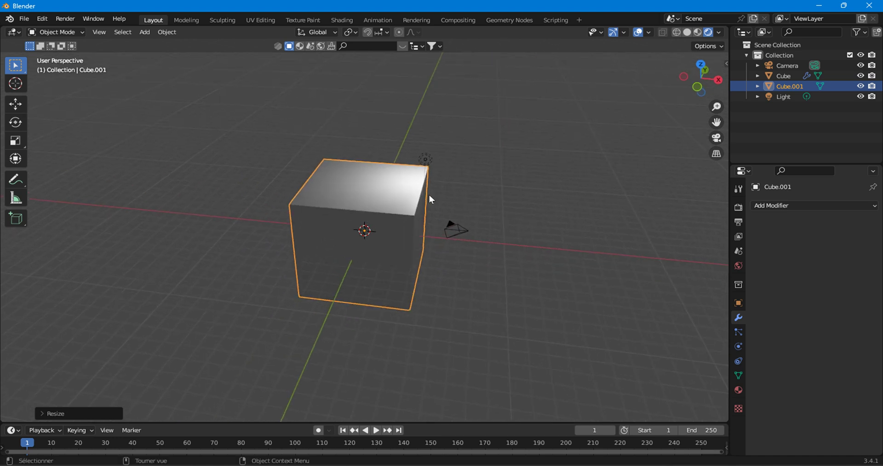
Step: Add a particle system to the large cube and set its type to Hair
{"action": "left_click", "coordinate": [738, 332]}
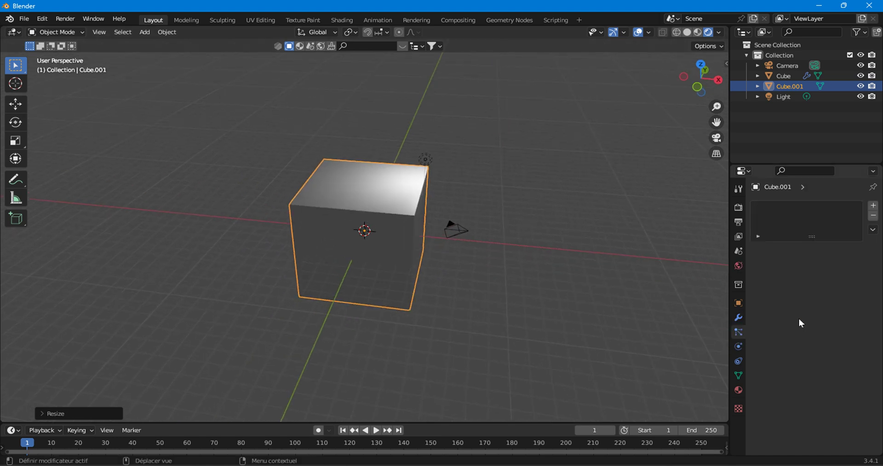
{"action": "left_click", "coordinate": [874, 206]}
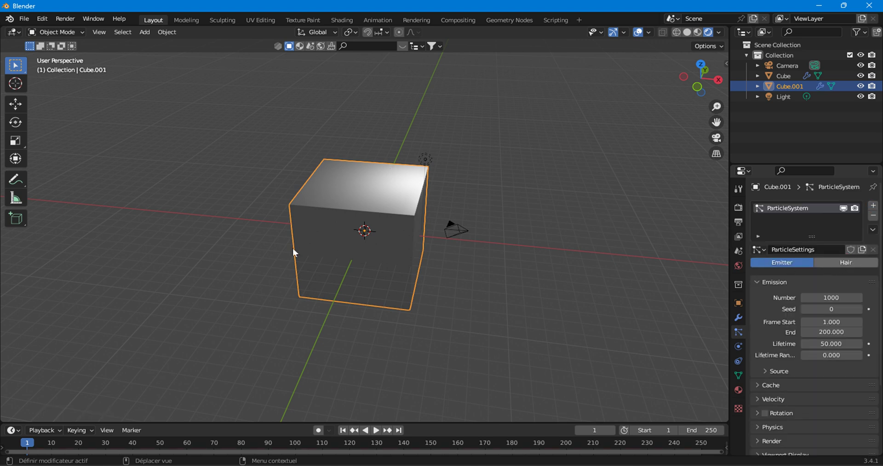
{"action": "left_click", "coordinate": [847, 262]}
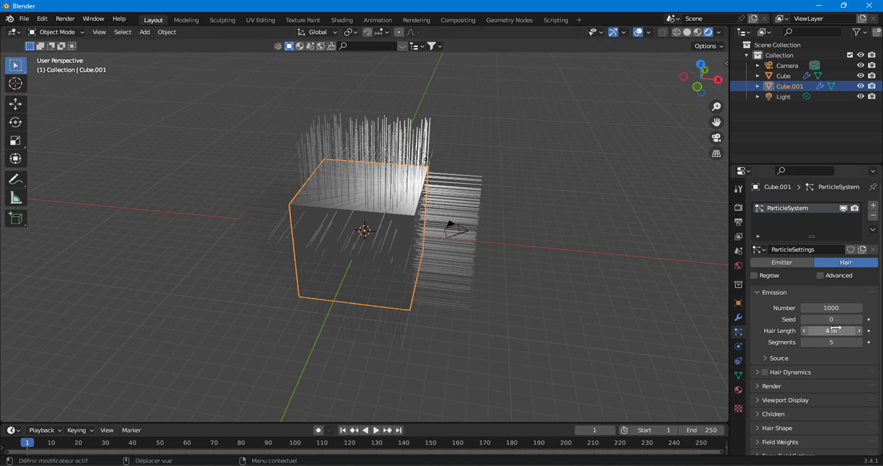
Step: Set the hair particle Number to 20 and view the strands from another angle
{"action": "left_click", "coordinate": [833, 306]}
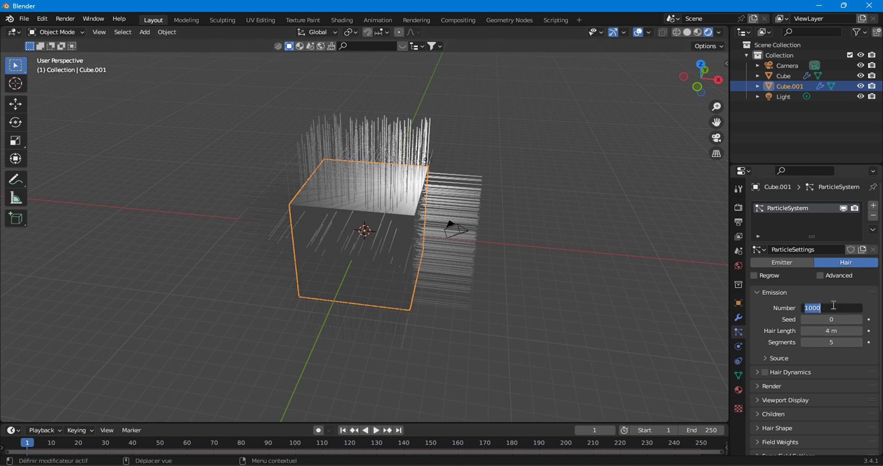
{"action": "type", "text": "20"}
{"action": "key", "text": "Return"}
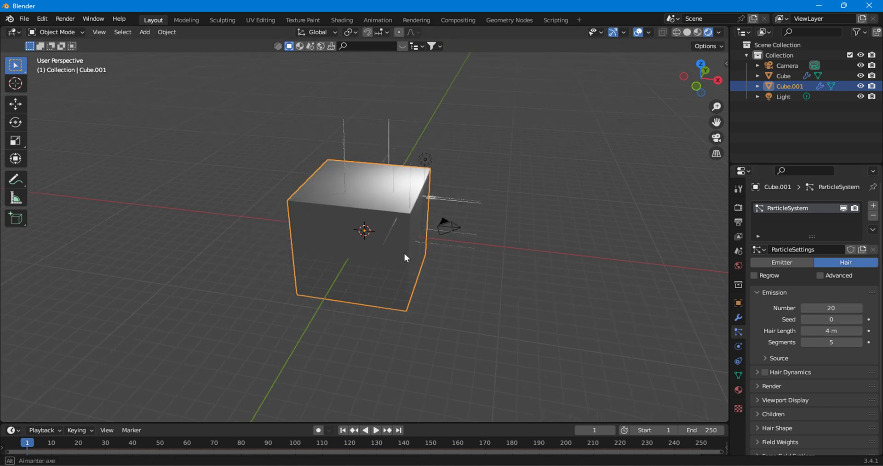
{"action": "middle_click_drag", "start_coordinate": [404, 253], "coordinate": [431, 173]}
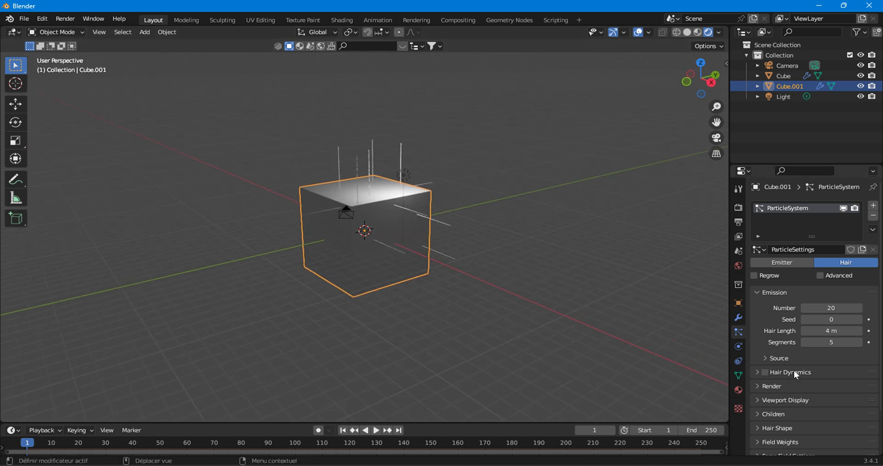
Step: Turn off Show Emitter in the particle system's Viewport Display settings
{"action": "scroll", "coordinate": [794, 370], "scroll_direction": "down", "scroll_amount": 3}
{"action": "left_click", "coordinate": [779, 351]}
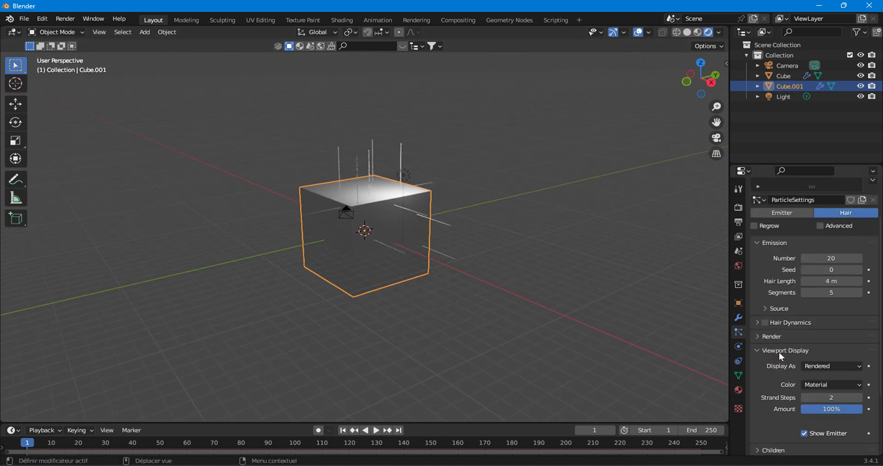
{"action": "scroll", "coordinate": [805, 414], "scroll_direction": "down", "scroll_amount": 3}
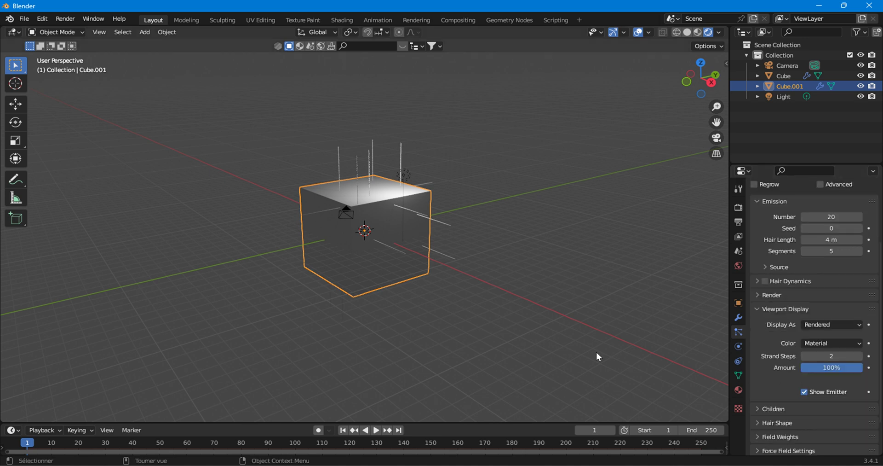
{"action": "left_click", "coordinate": [804, 392]}
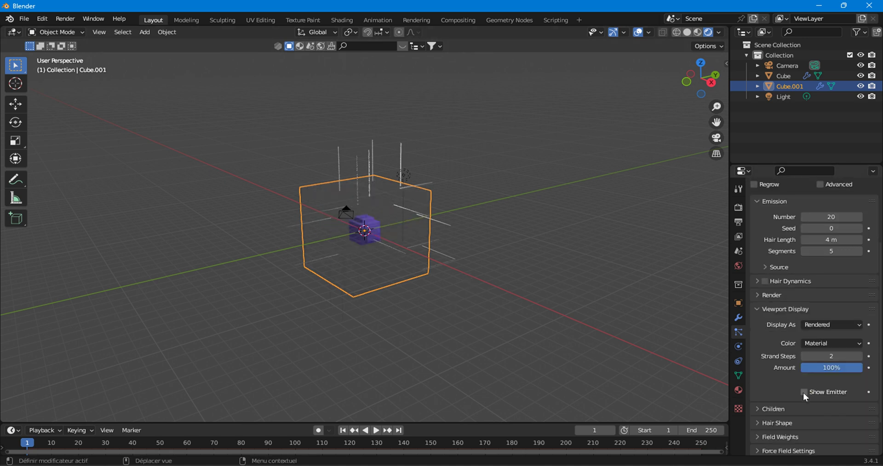
Step: Turn off Show Emitter in the particle system's Render settings and set Render As to Object
{"action": "left_click", "coordinate": [773, 309]}
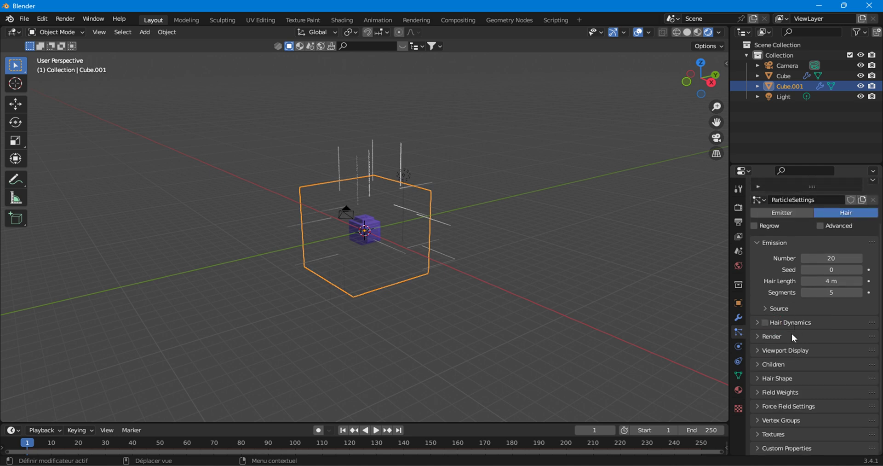
{"action": "left_click", "coordinate": [778, 339]}
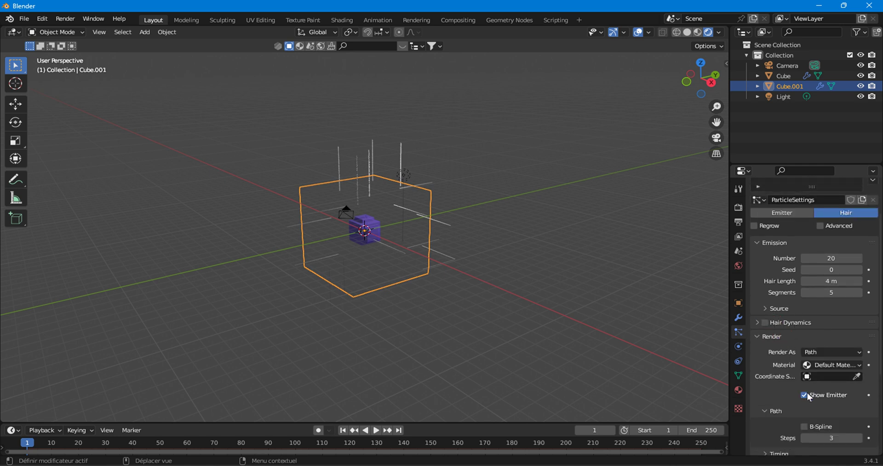
{"action": "scroll", "coordinate": [428, 258], "scroll_direction": "up", "scroll_amount": 2}
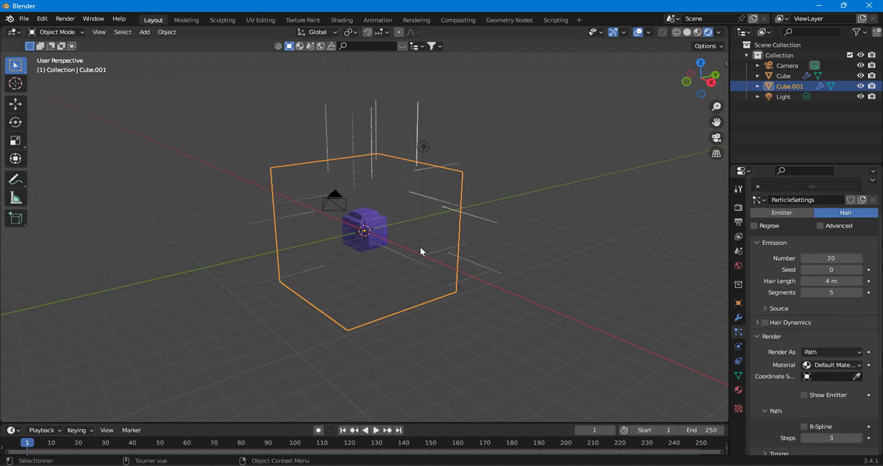
{"action": "scroll", "coordinate": [421, 246], "scroll_direction": "up", "scroll_amount": 3}
{"action": "left_click", "coordinate": [822, 352]}
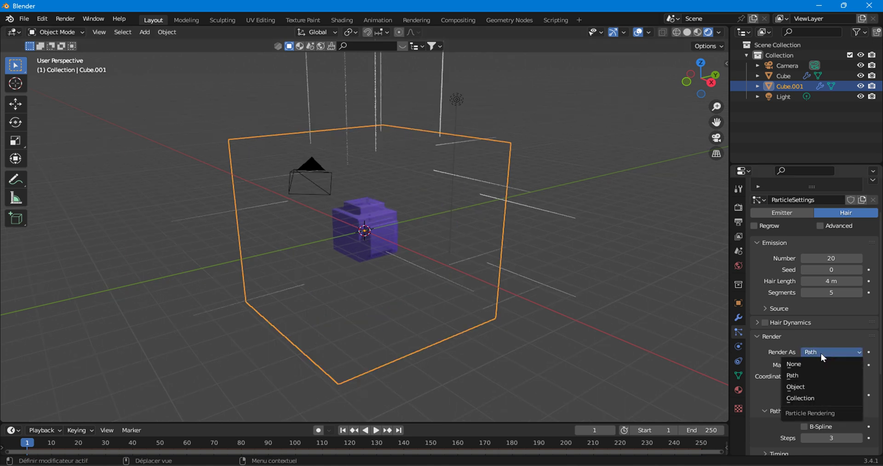
{"action": "left_click", "coordinate": [816, 385]}
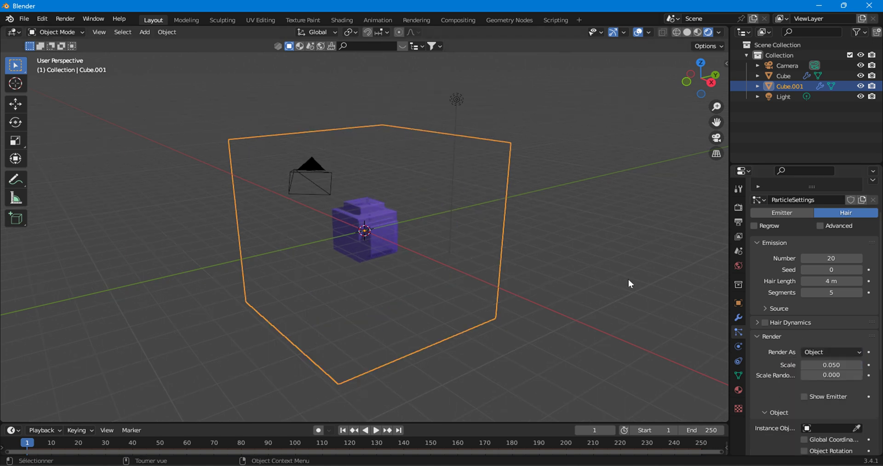
Step: Set the particle system's Instance Object to Light and inspect the lighting on the violet cube
{"action": "scroll", "coordinate": [820, 363], "scroll_direction": "down", "scroll_amount": 2}
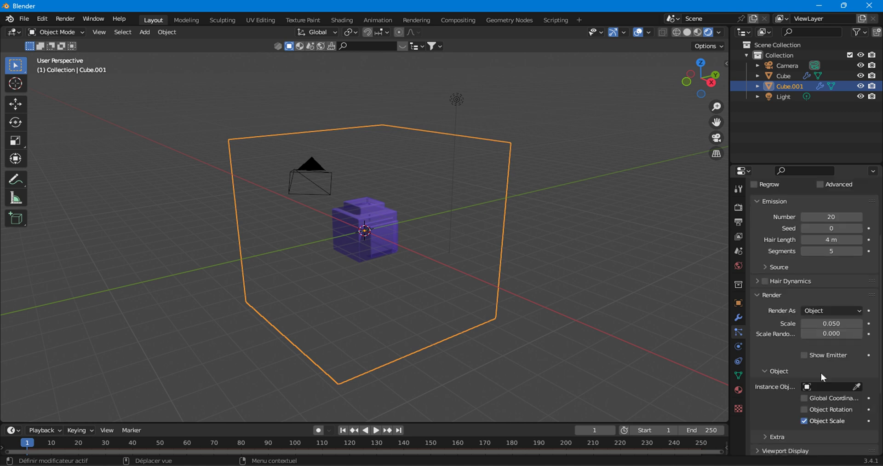
{"action": "left_click", "coordinate": [841, 386]}
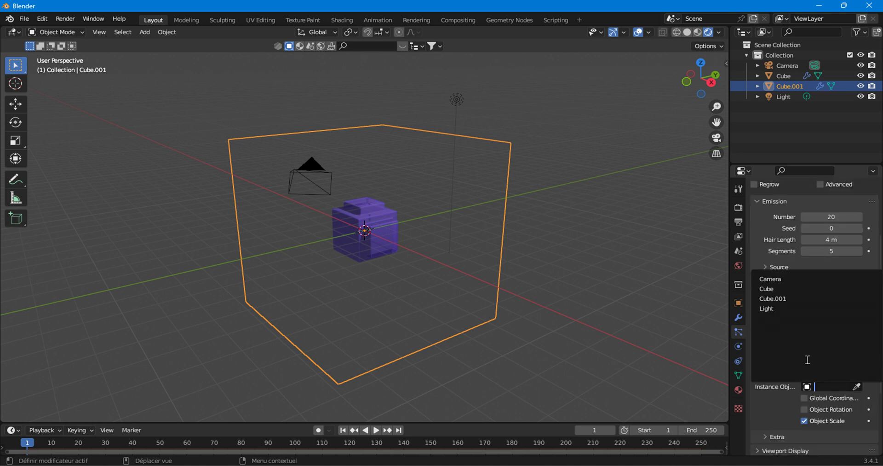
{"action": "left_click", "coordinate": [772, 308]}
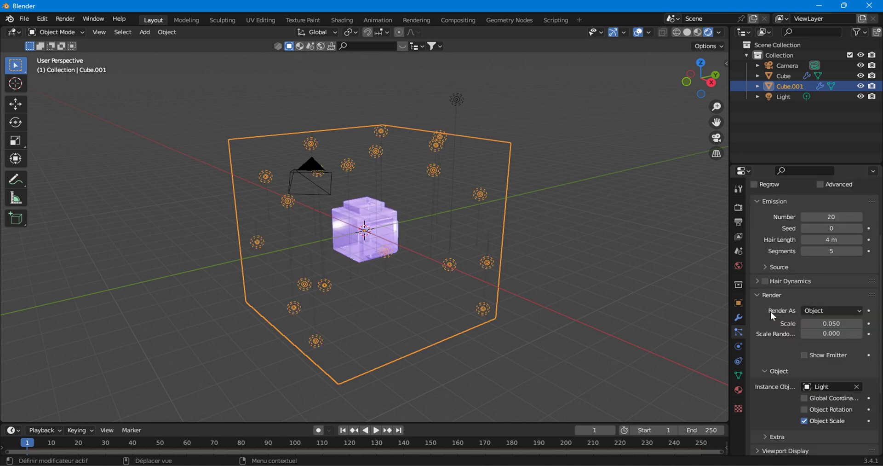
{"action": "scroll", "coordinate": [394, 225], "scroll_direction": "up", "scroll_amount": 5}
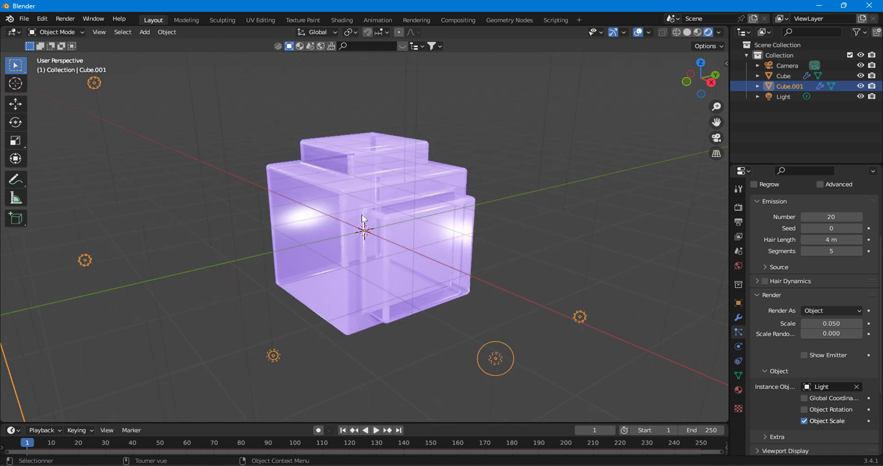
{"action": "middle_click_drag", "start_coordinate": [330, 182], "coordinate": [369, 181]}
{"action": "scroll", "coordinate": [317, 172], "scroll_direction": "up", "scroll_amount": 4}
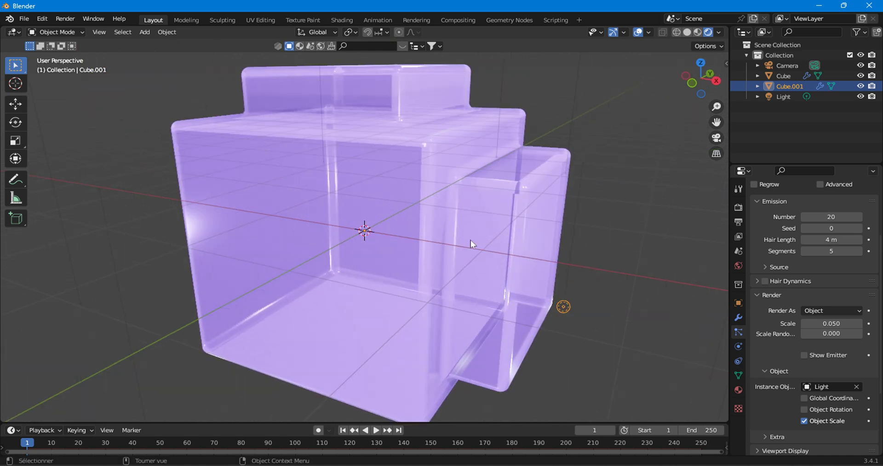
{"action": "scroll", "coordinate": [470, 240], "scroll_direction": "down", "scroll_amount": 8}
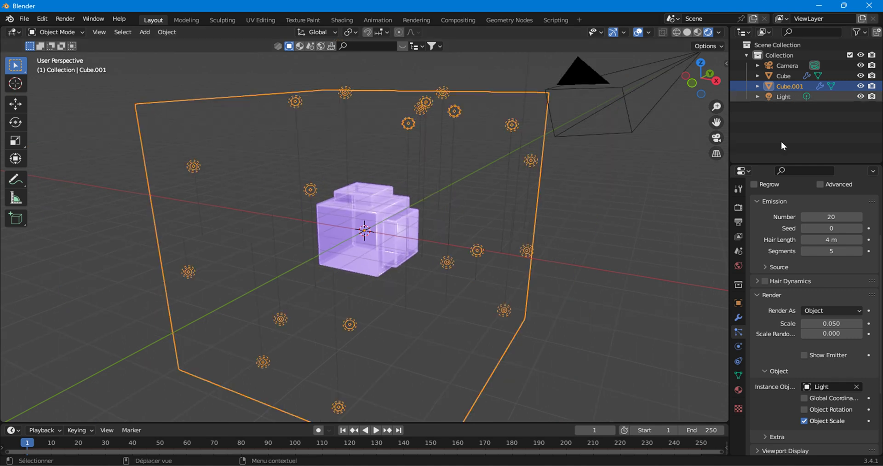
Step: Select the point light and increase its Radius to 2.36 m in the light's data settings
{"action": "left_click", "coordinate": [787, 96]}
{"action": "left_click", "coordinate": [738, 346]}
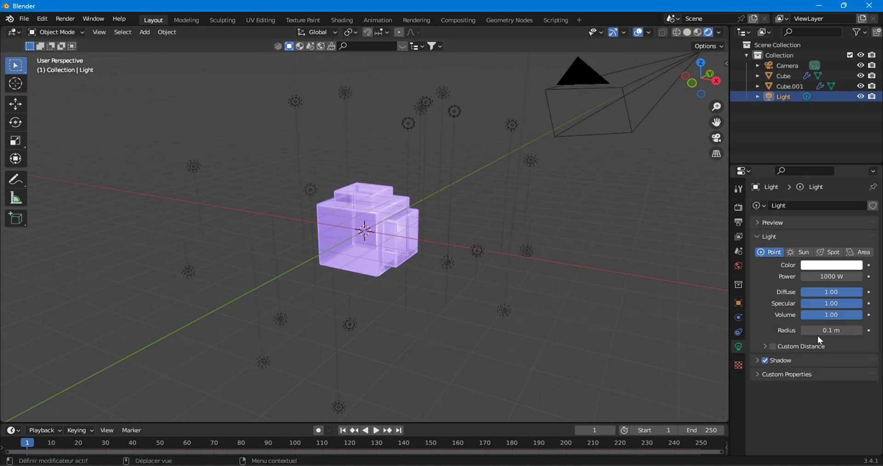
{"action": "left_click_drag", "start_coordinate": [819, 331], "coordinate": [877, 330]}
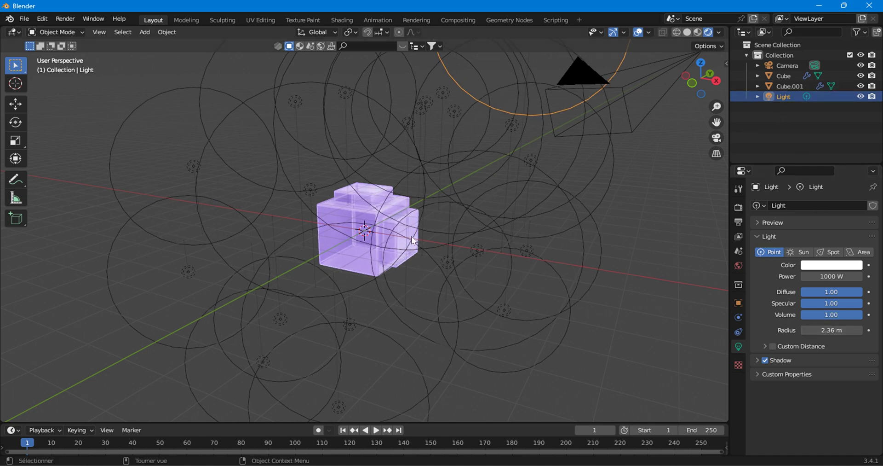
{"action": "scroll", "coordinate": [520, 248], "scroll_direction": "up", "scroll_amount": 1}
{"action": "scroll", "coordinate": [520, 247], "scroll_direction": "up", "scroll_amount": 1}
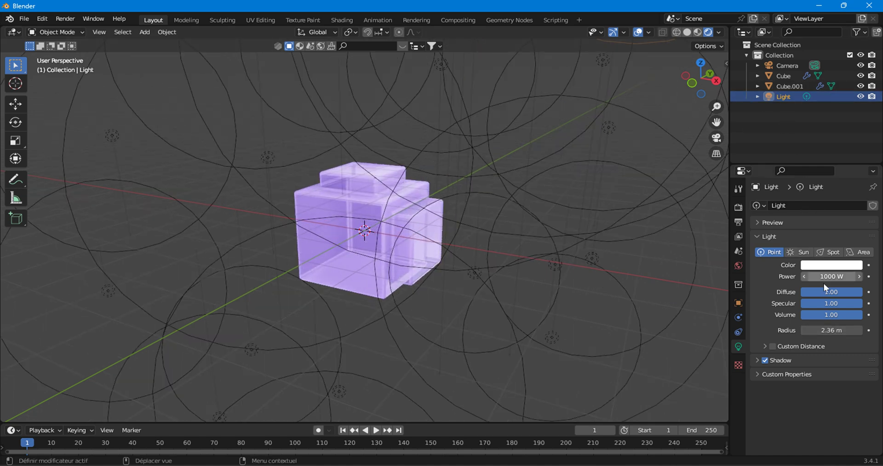
Step: Lower the light's Diffuse, Specular and Volume values together to 0.38 and check the cube's shading
{"action": "left_click_drag", "start_coordinate": [831, 292], "coordinate": [794, 314]}
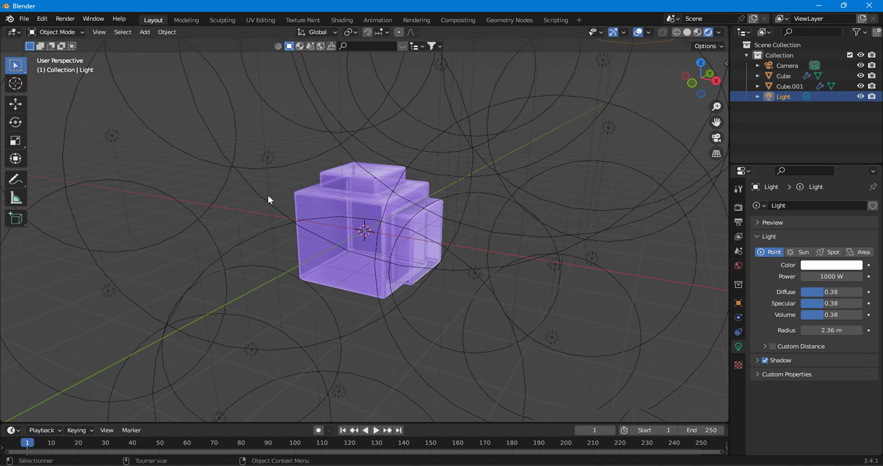
{"action": "scroll", "coordinate": [269, 195], "scroll_direction": "up", "scroll_amount": 3}
{"action": "scroll", "coordinate": [337, 195], "scroll_direction": "up", "scroll_amount": 1}
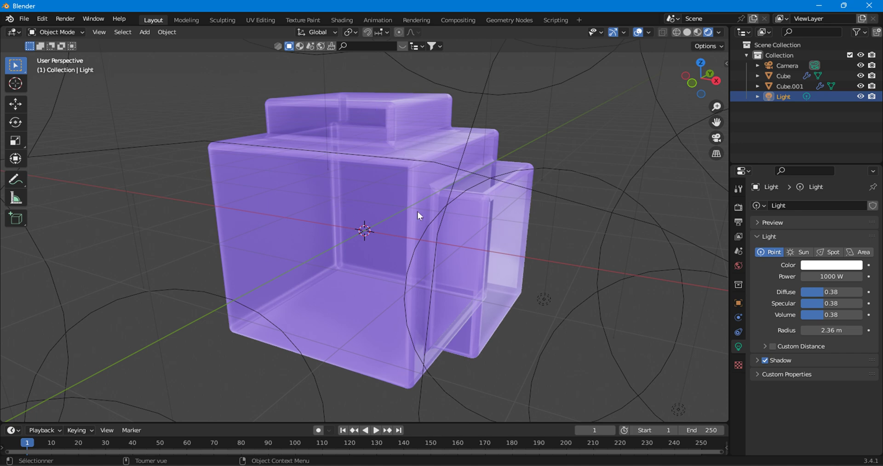
{"action": "middle_click_drag", "start_coordinate": [478, 233], "coordinate": [738, 322]}
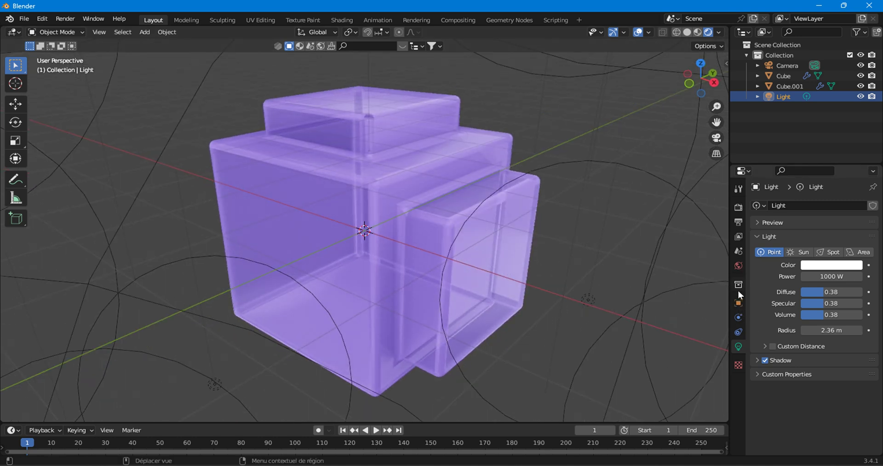
Step: Reduce the violet cube's Bevel modifier Amount to 0.04 m and check the edges from another angle
{"action": "left_click", "coordinate": [449, 170]}
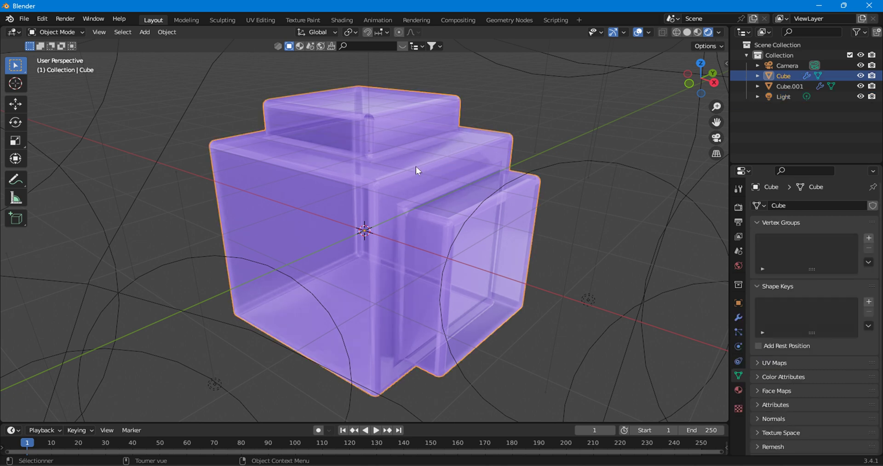
{"action": "left_click", "coordinate": [739, 317]}
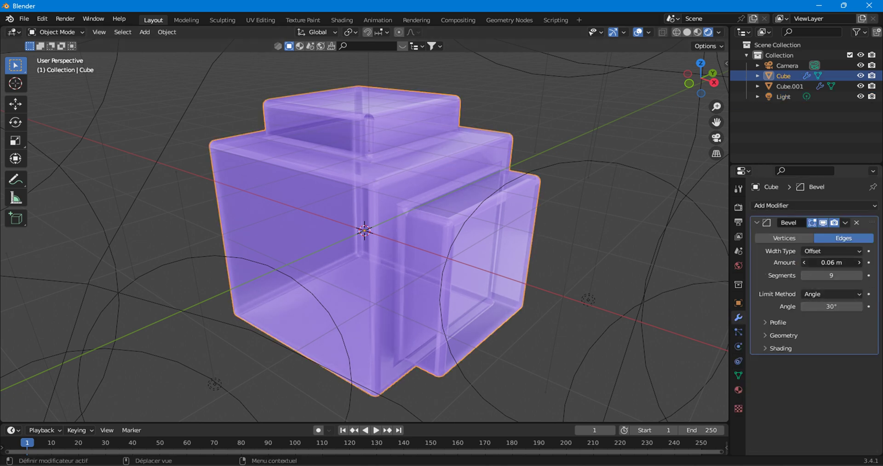
{"action": "left_click", "coordinate": [804, 264]}
{"action": "left_click", "coordinate": [804, 264]}
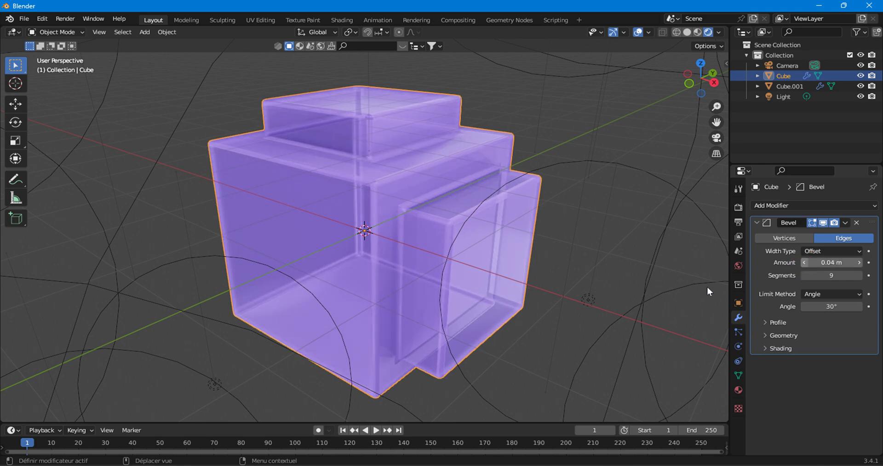
{"action": "middle_click_drag", "start_coordinate": [449, 262], "coordinate": [407, 220]}
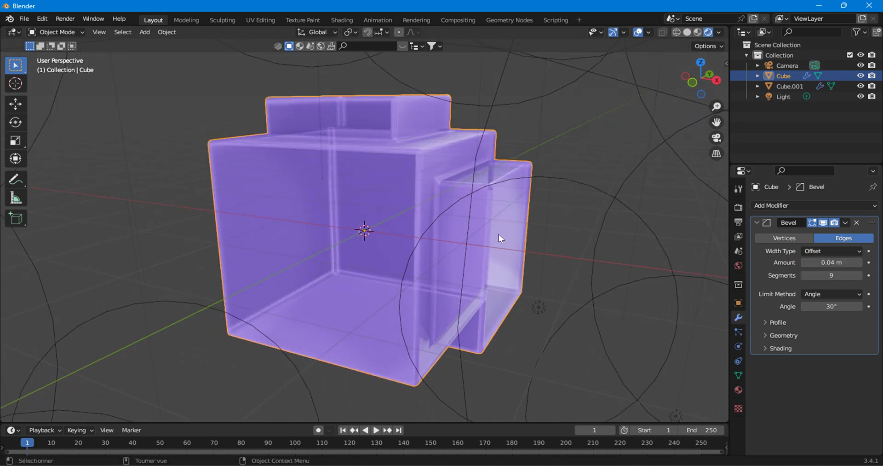
{"action": "scroll", "coordinate": [515, 234], "scroll_direction": "down", "scroll_amount": 3}
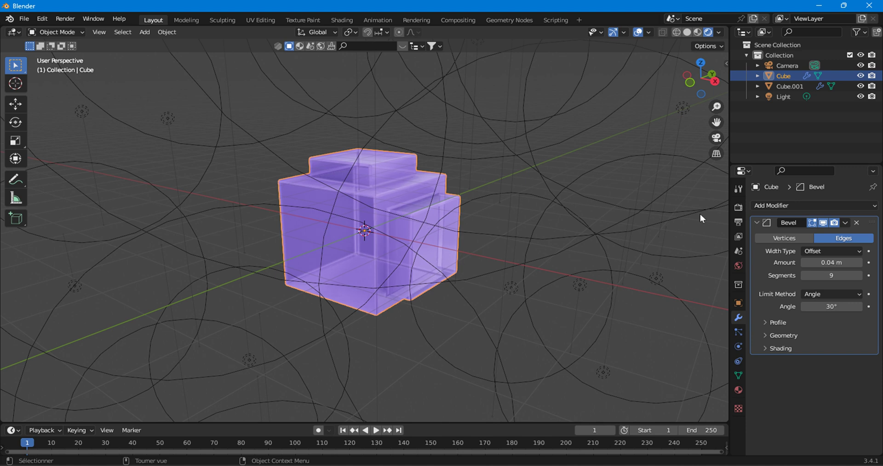
Step: Set the scene's Color Management View Transform to Standard and inspect the cube's colours from another angle
{"action": "left_click", "coordinate": [739, 208]}
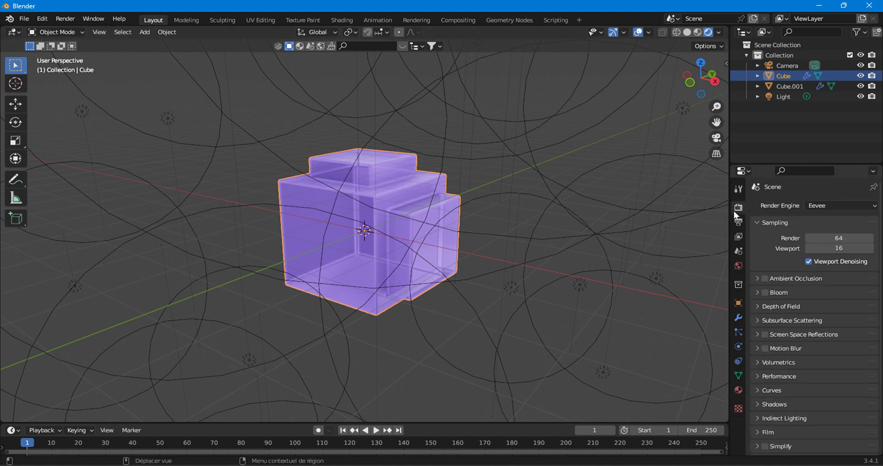
{"action": "scroll", "coordinate": [792, 289], "scroll_direction": "down", "scroll_amount": 2}
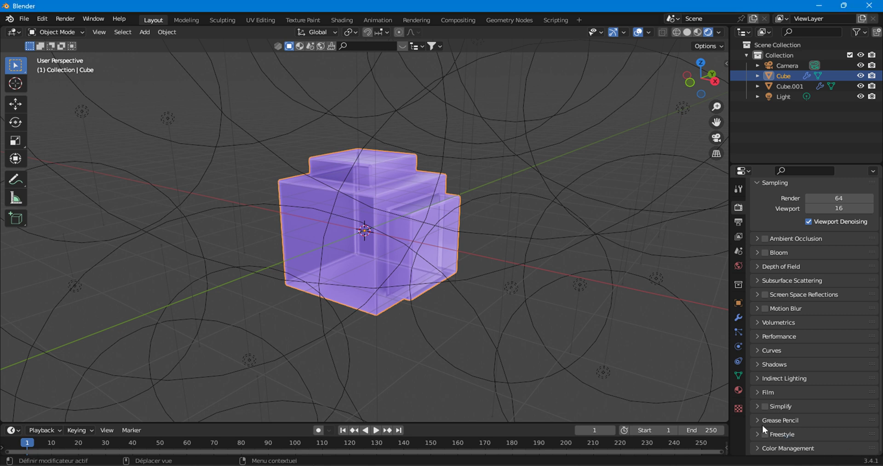
{"action": "scroll", "coordinate": [789, 411], "scroll_direction": "down", "scroll_amount": 5}
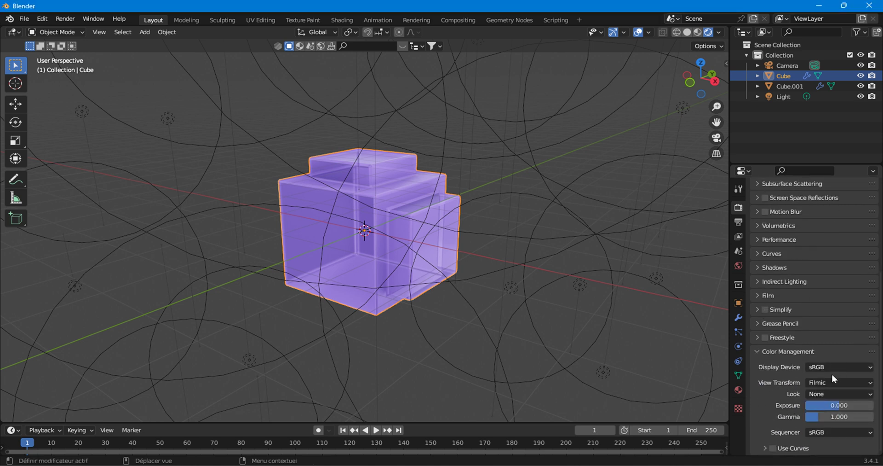
{"action": "left_click", "coordinate": [840, 385]}
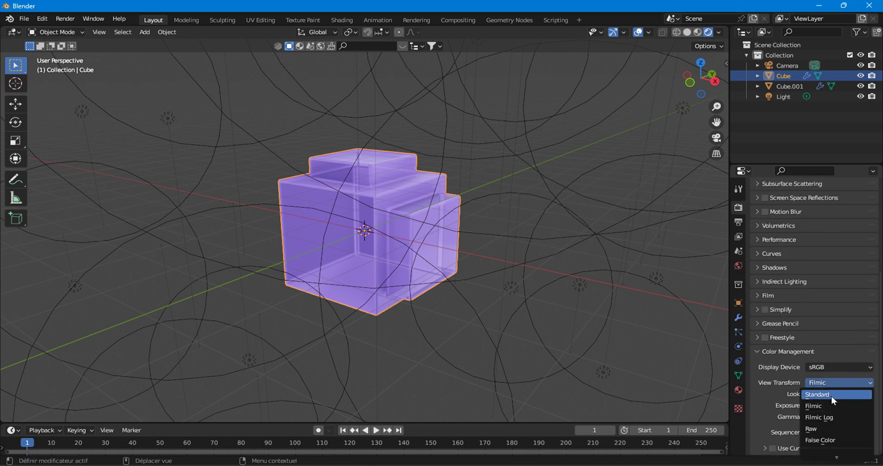
{"action": "left_click", "coordinate": [832, 394]}
{"action": "scroll", "coordinate": [433, 250], "scroll_direction": "up", "scroll_amount": 5}
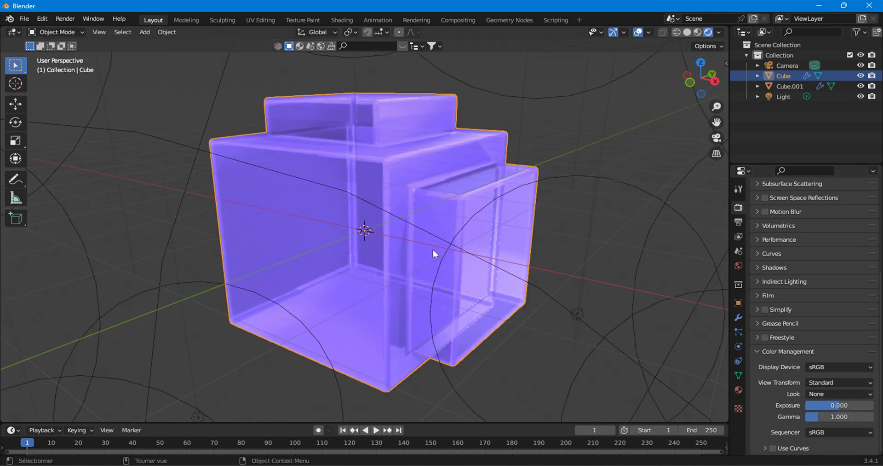
{"action": "middle_click_drag", "start_coordinate": [440, 232], "coordinate": [654, 314]}
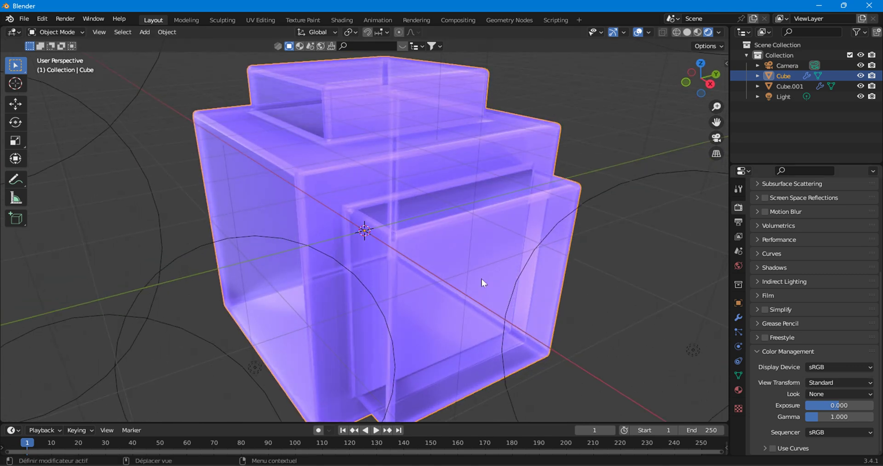
{"action": "scroll", "coordinate": [586, 240], "scroll_direction": "down", "scroll_amount": 3}
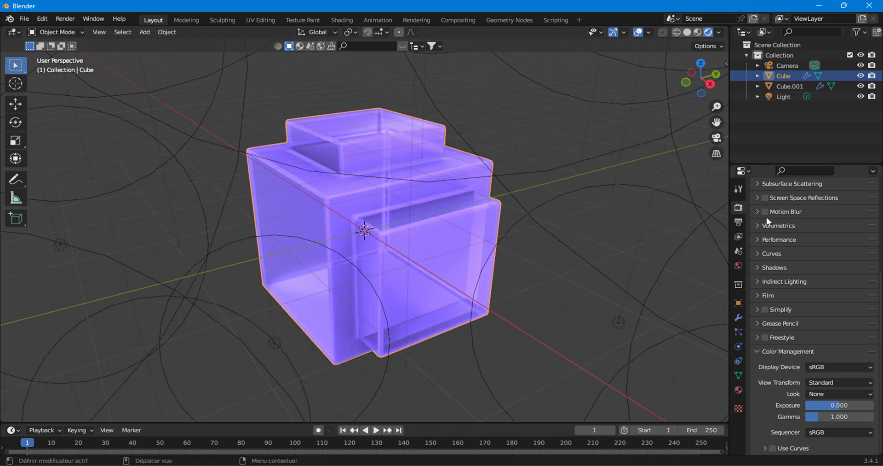
{"action": "scroll", "coordinate": [767, 216], "scroll_direction": "up", "scroll_amount": 5}
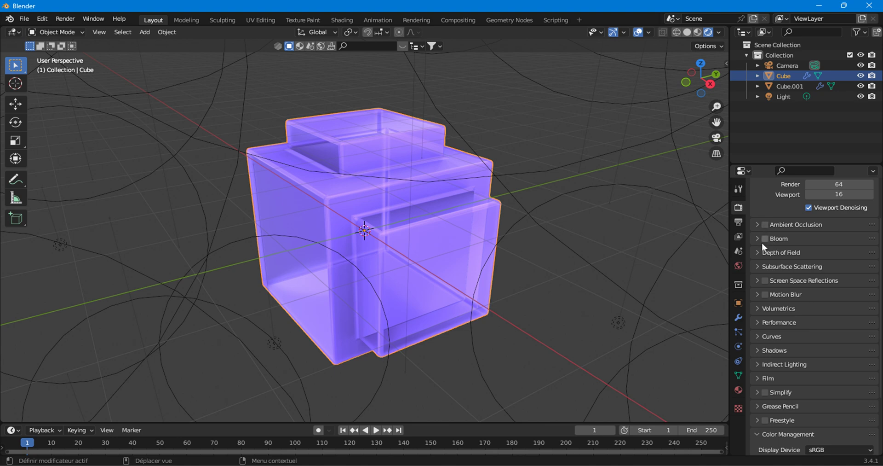